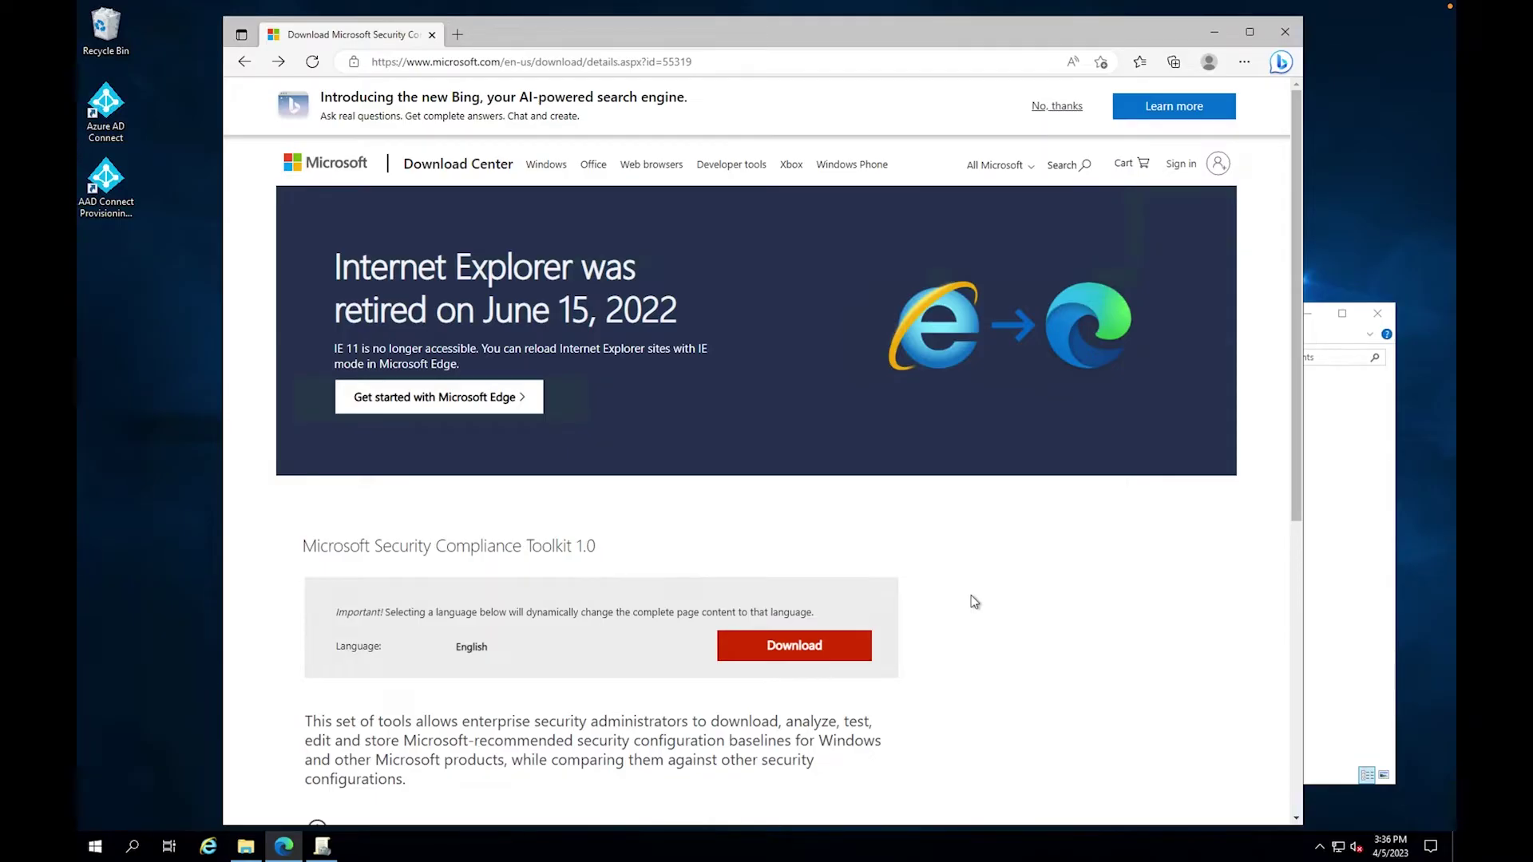
- Download all 17.3 MB of Security Compliance Toolkit files, keeping every file selected
scroll(970, 596, down, 1)
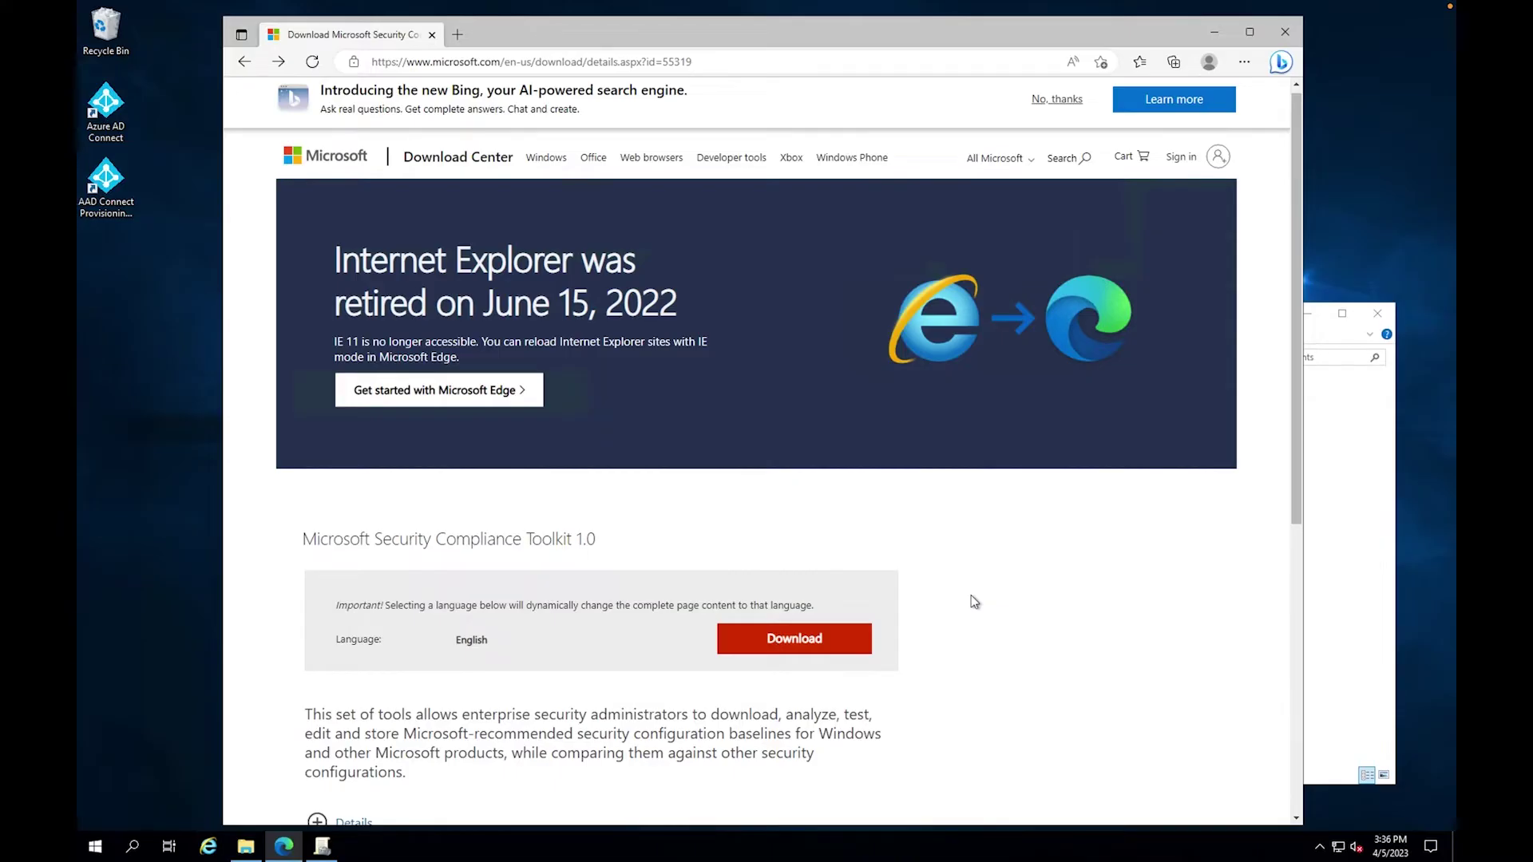
click(782, 638)
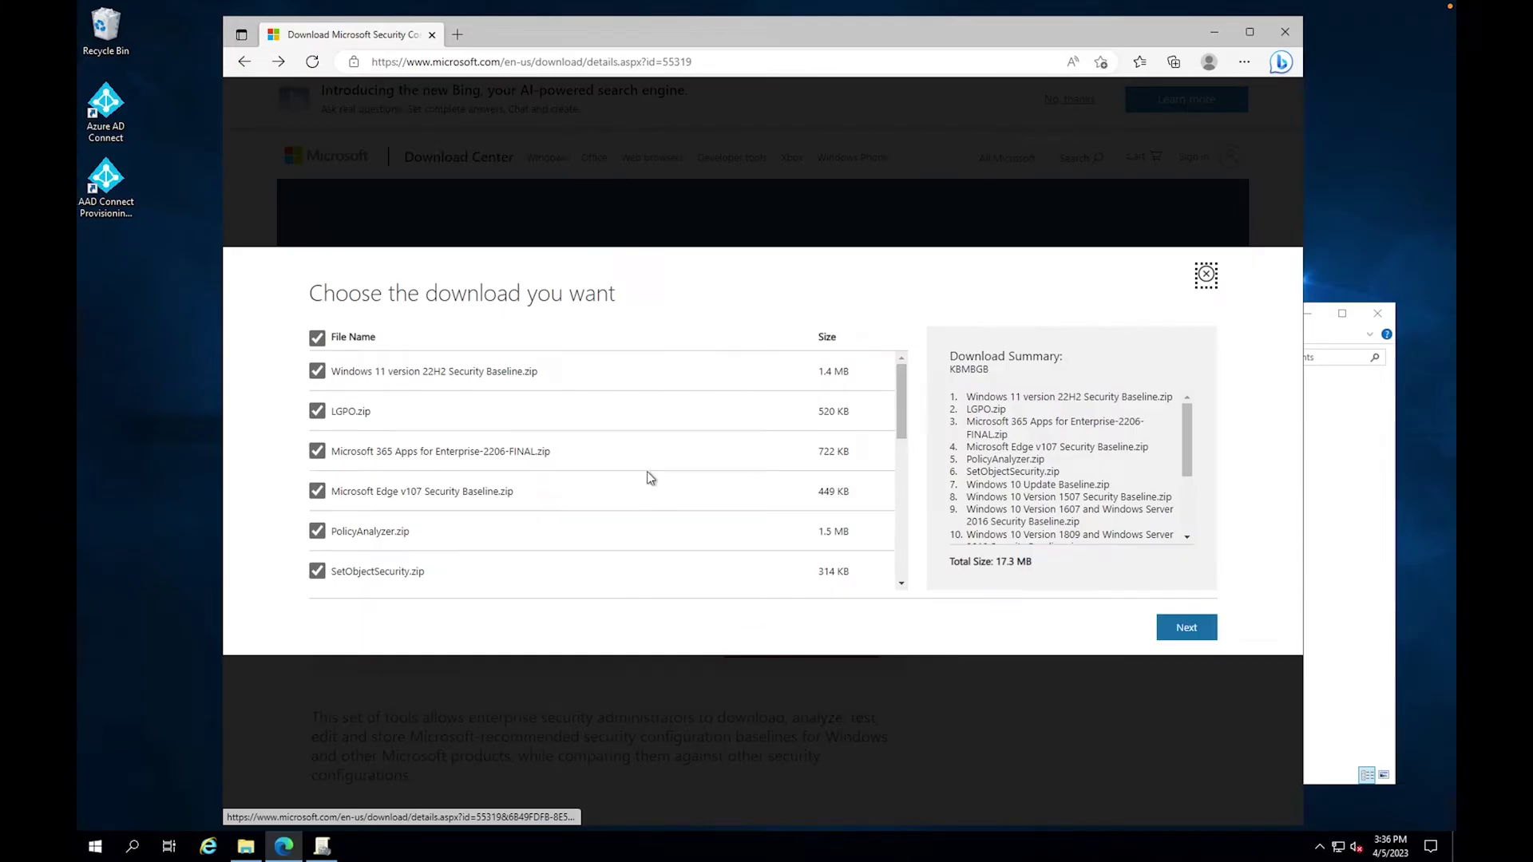
scroll(452, 471, down, 1)
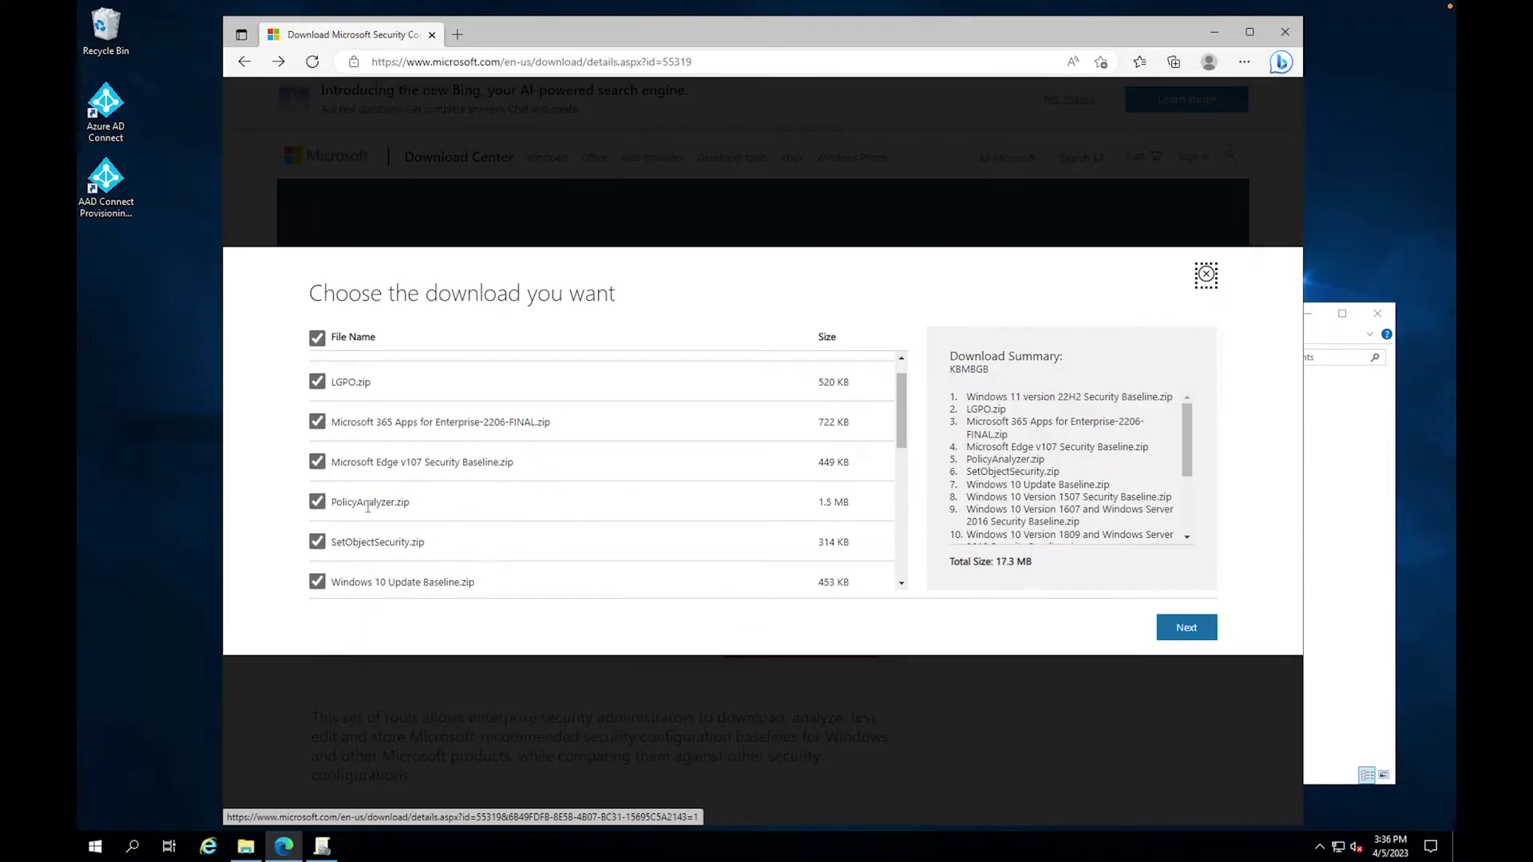
scroll(365, 505, up, 1)
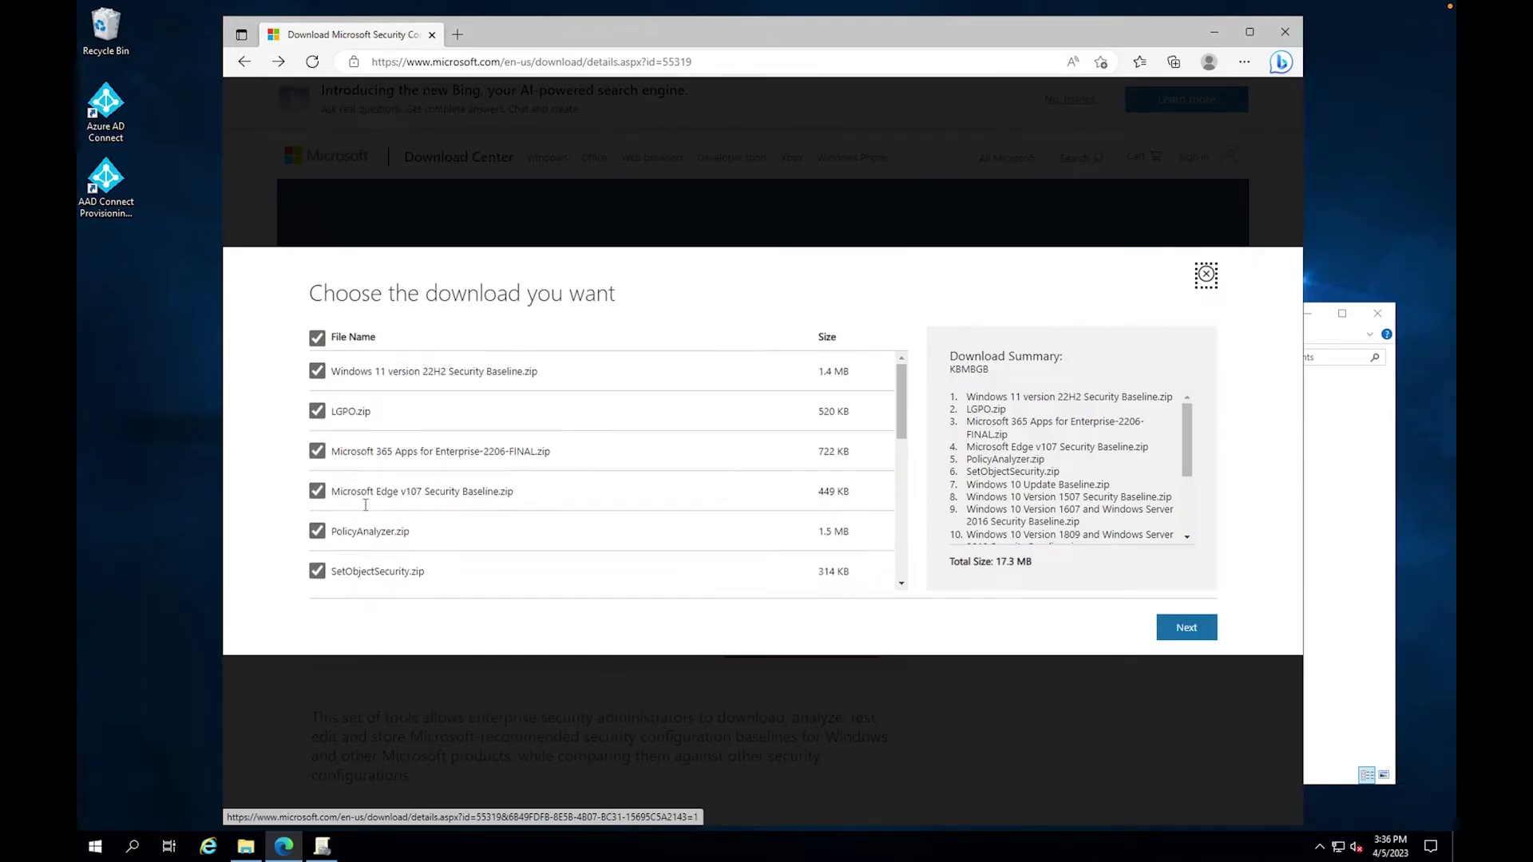
click(1185, 628)
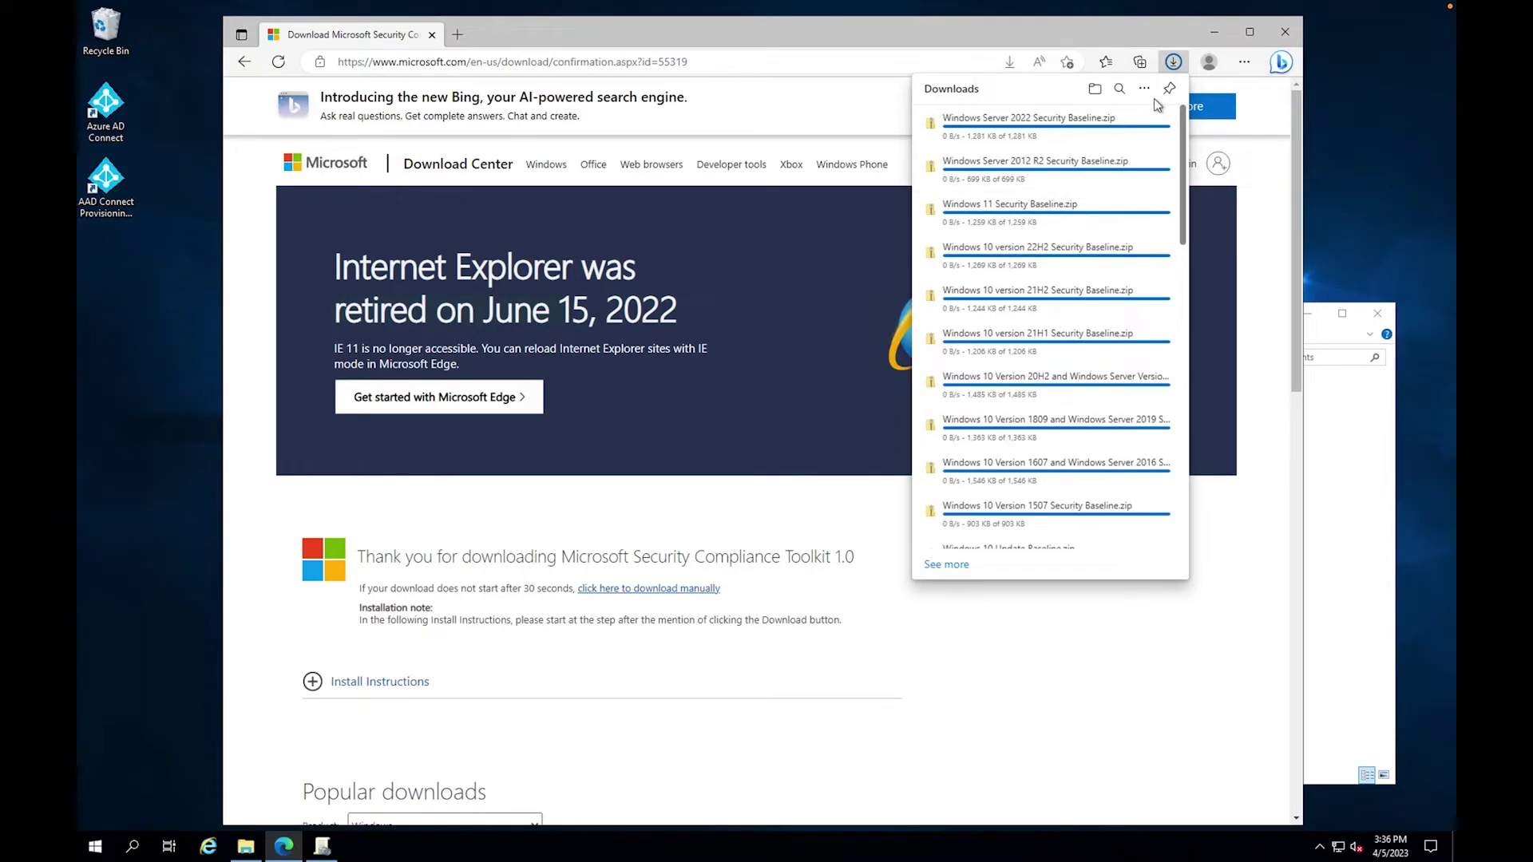
- Open PolicyAnalyzer.zip from Downloads and its PolicyAnalyzer_40 folder to extract the tools
click(1326, 668)
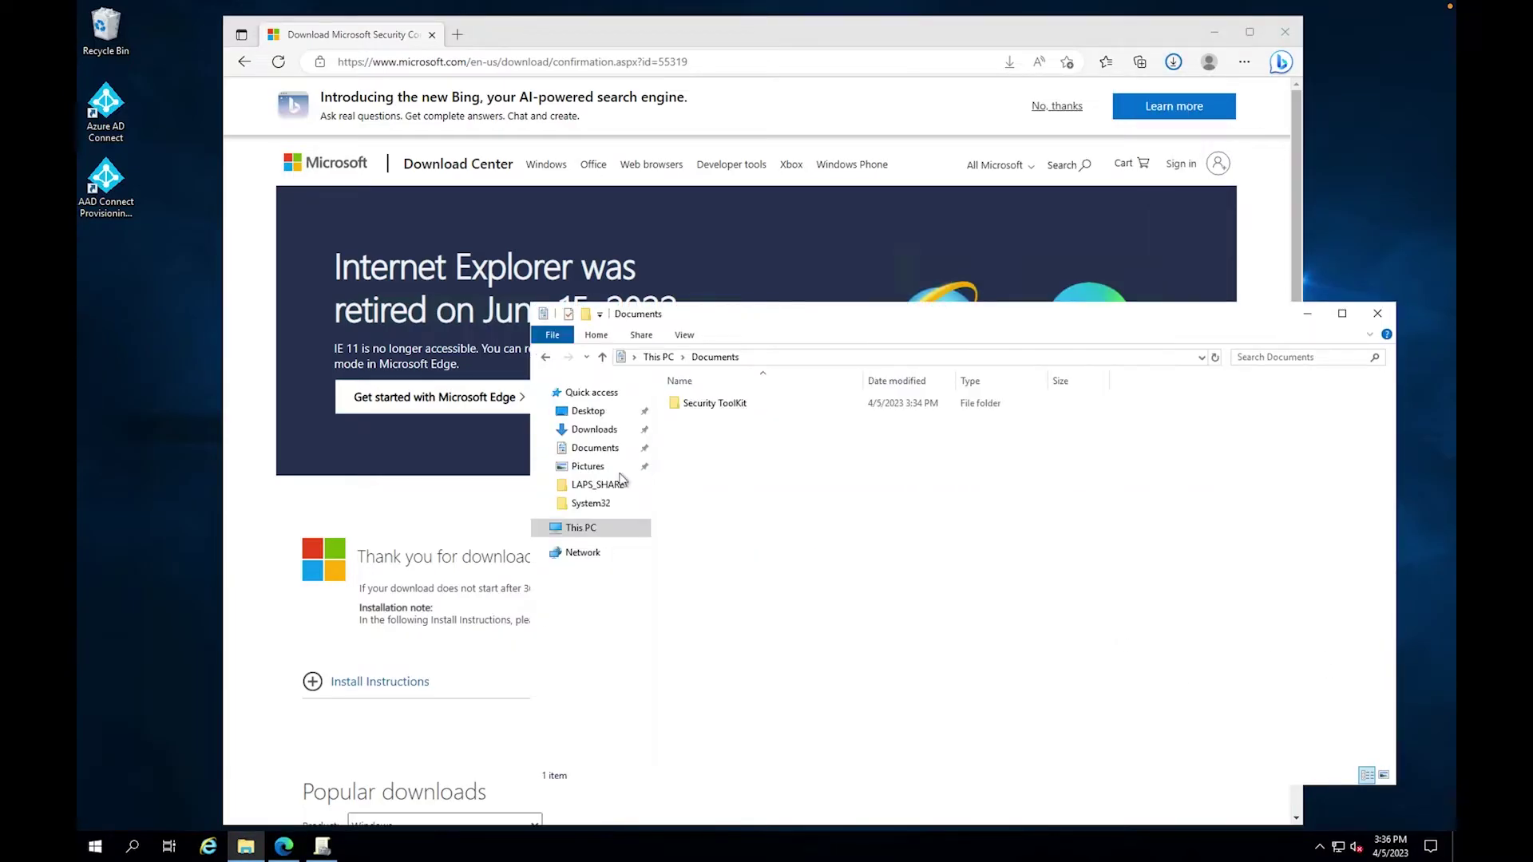
click(591, 431)
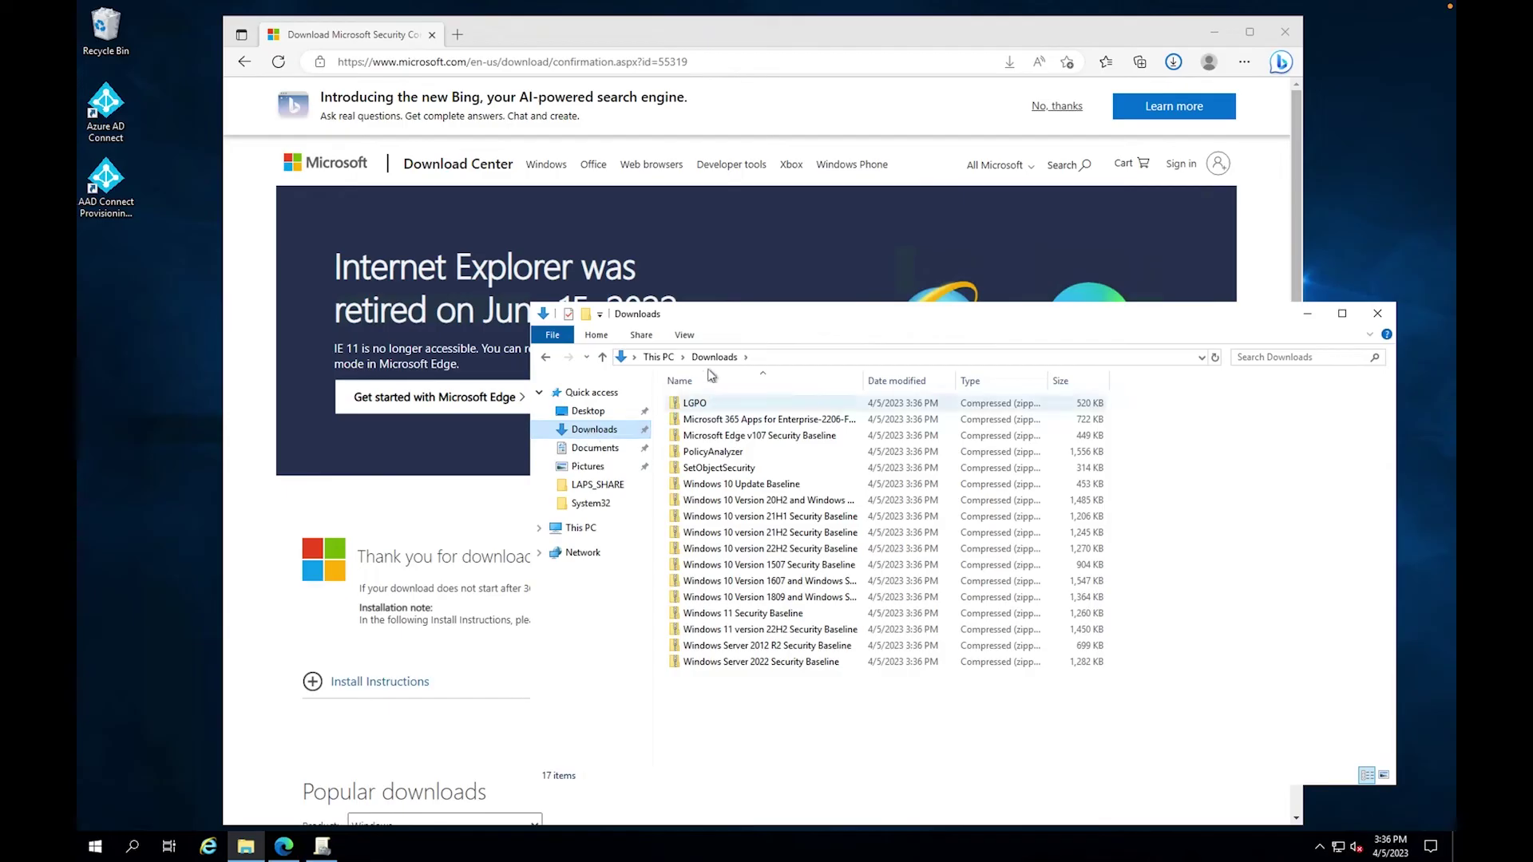
click(597, 449)
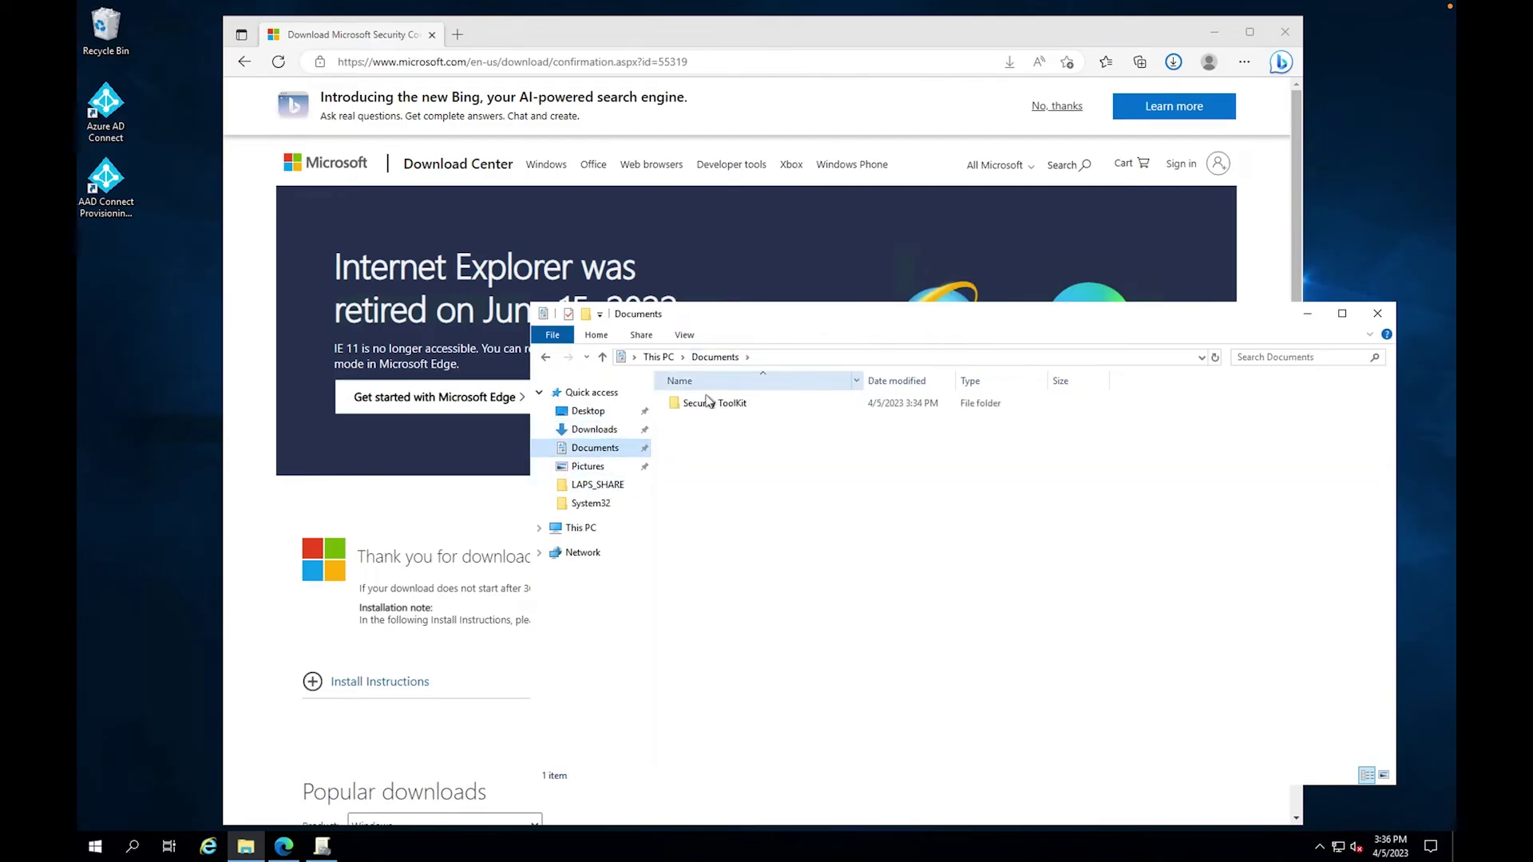
click(586, 434)
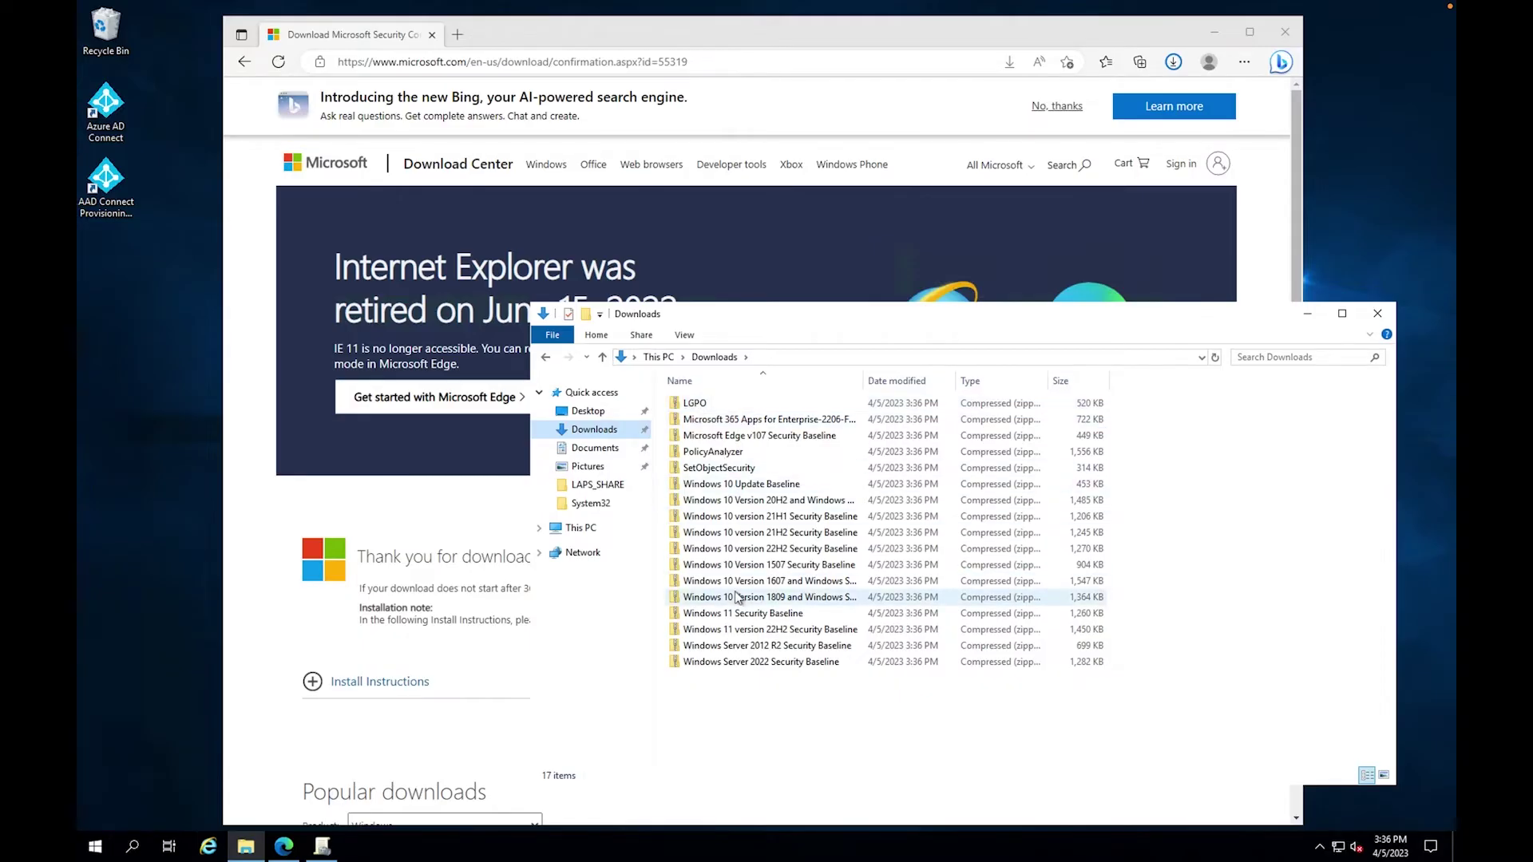
double_click(725, 457)
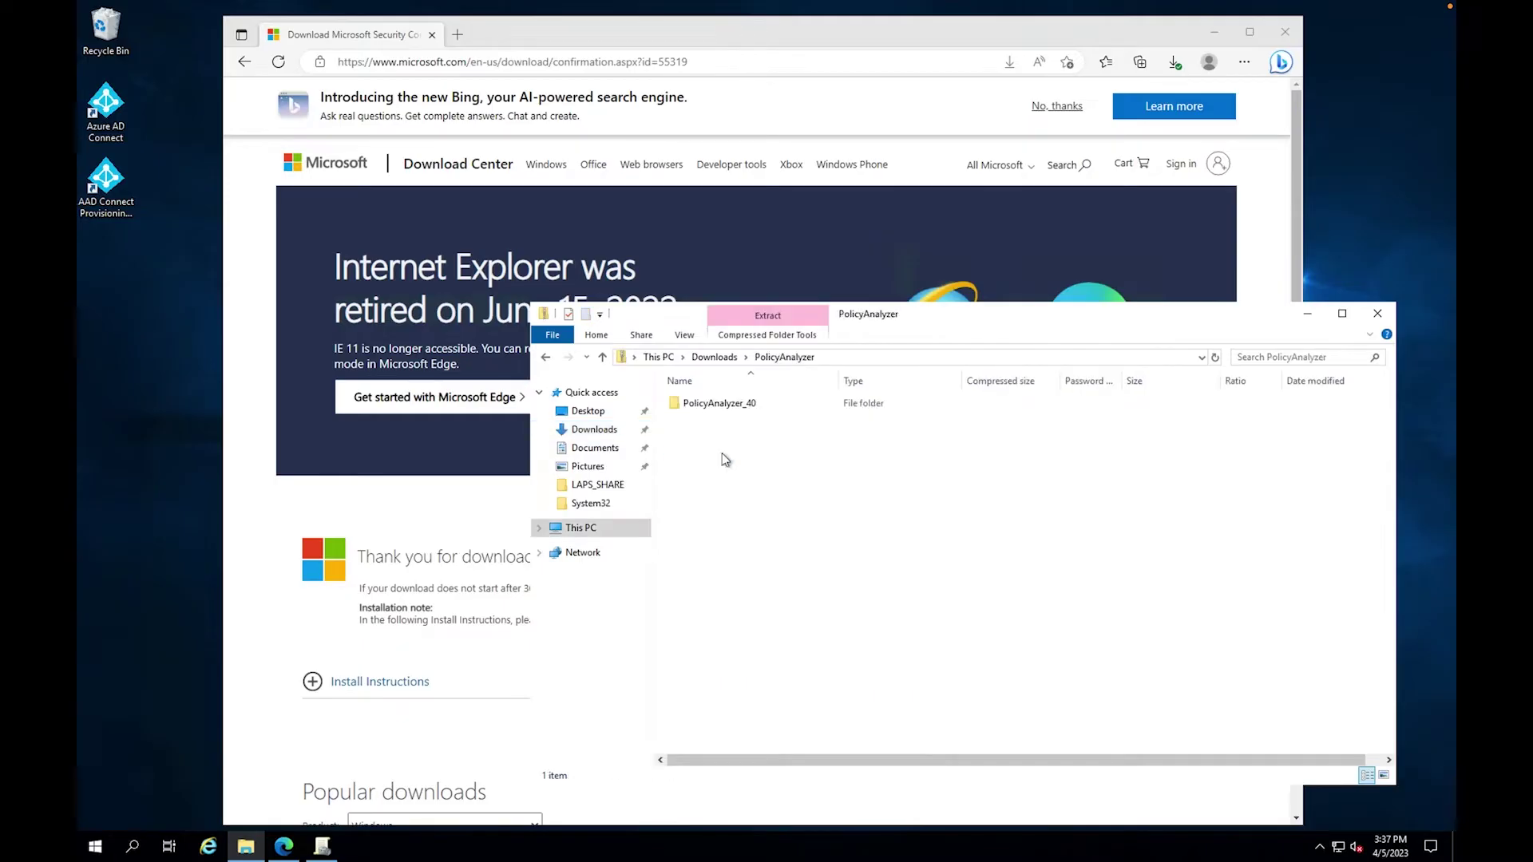
double_click(715, 407)
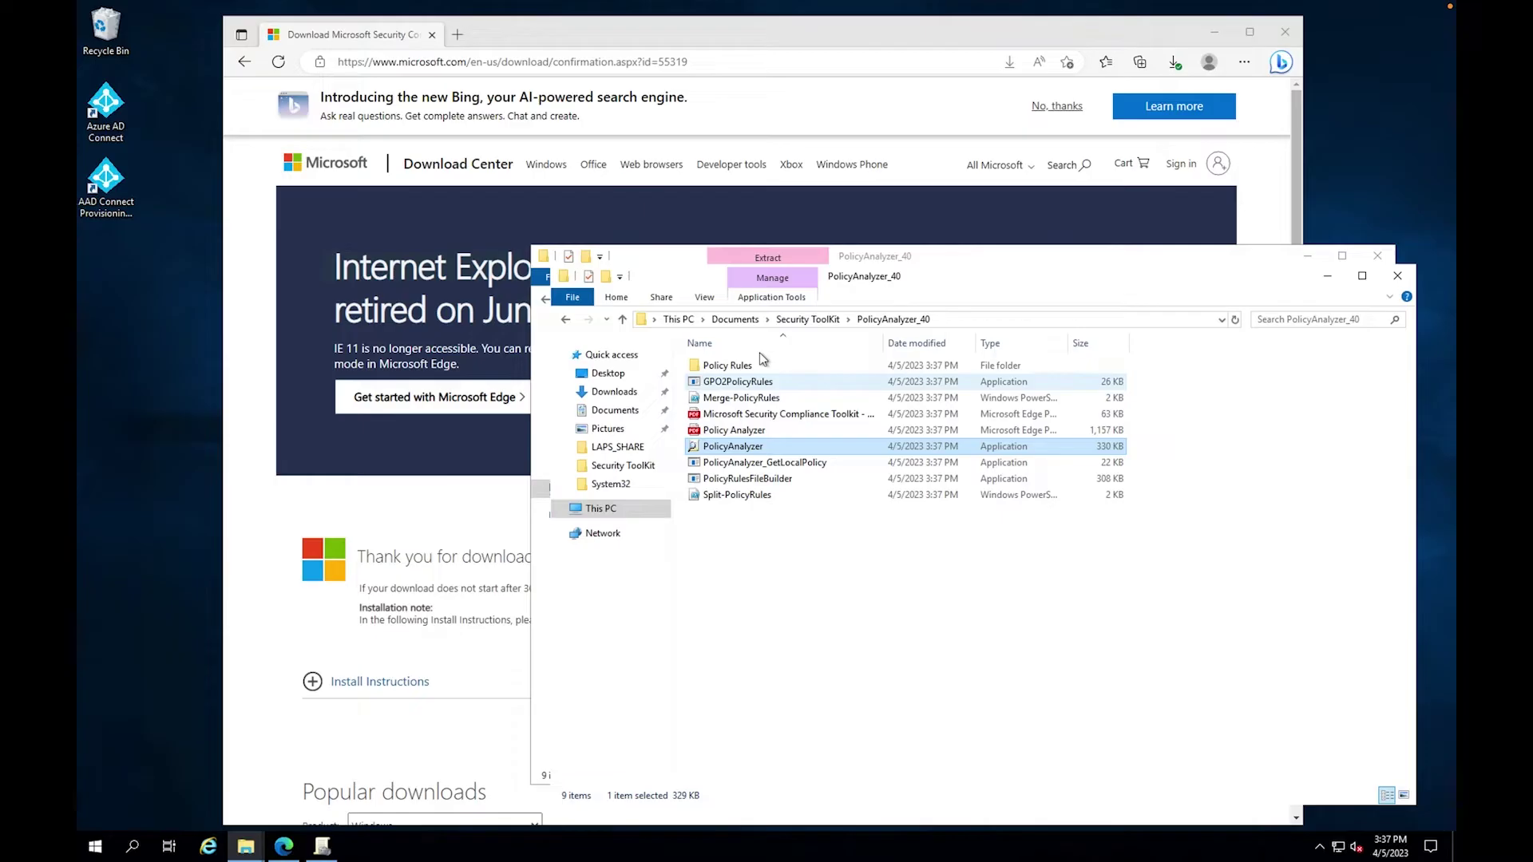
- Launch PolicyAnalyzer.exe from PolicyAnalyzer_40 and move its window to the top right
drag(939, 287, 550, 117)
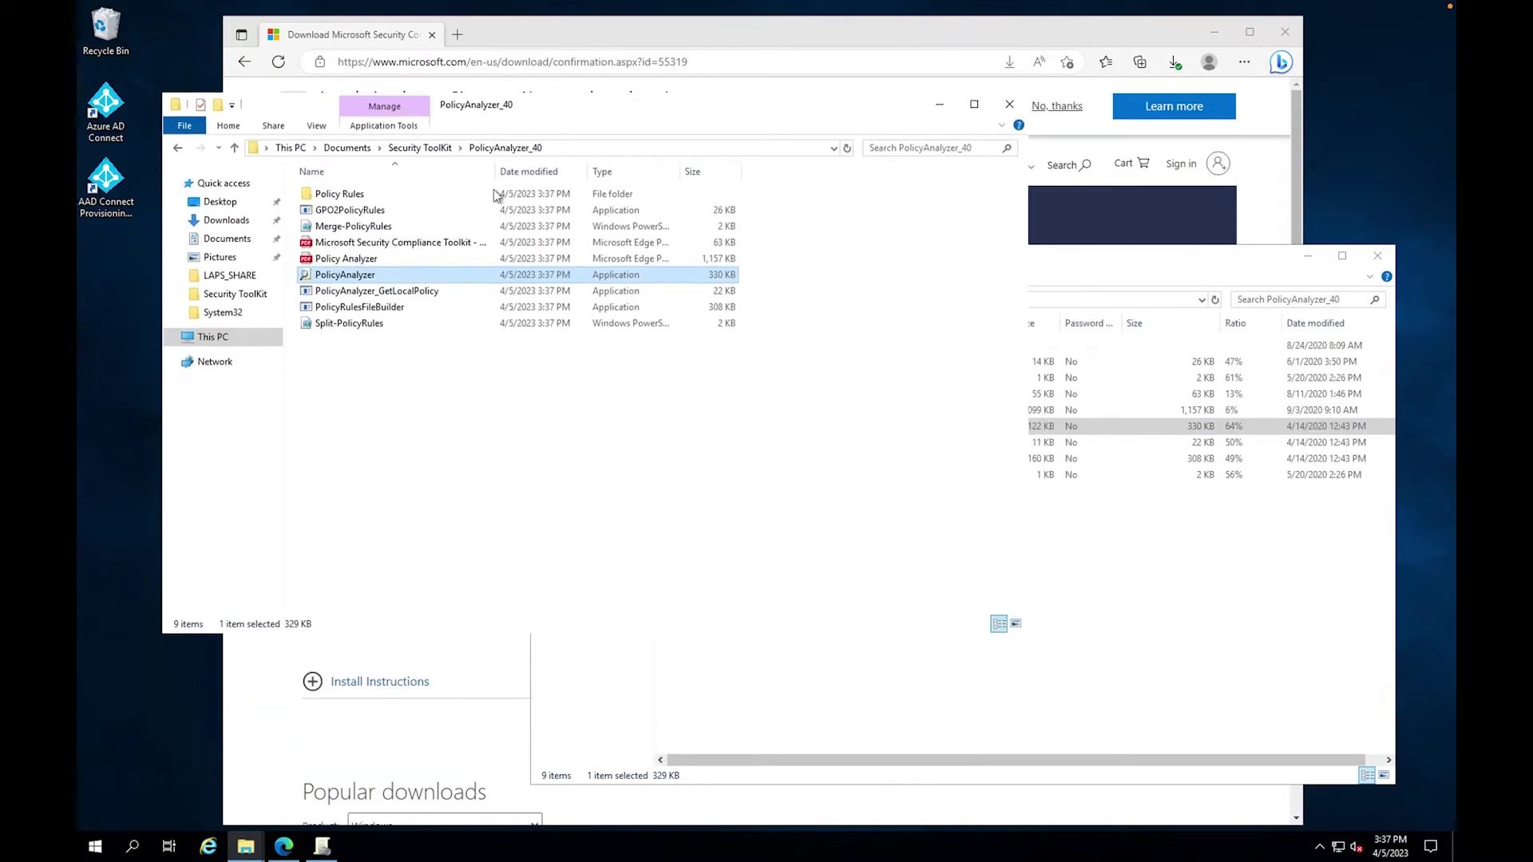
double_click(341, 275)
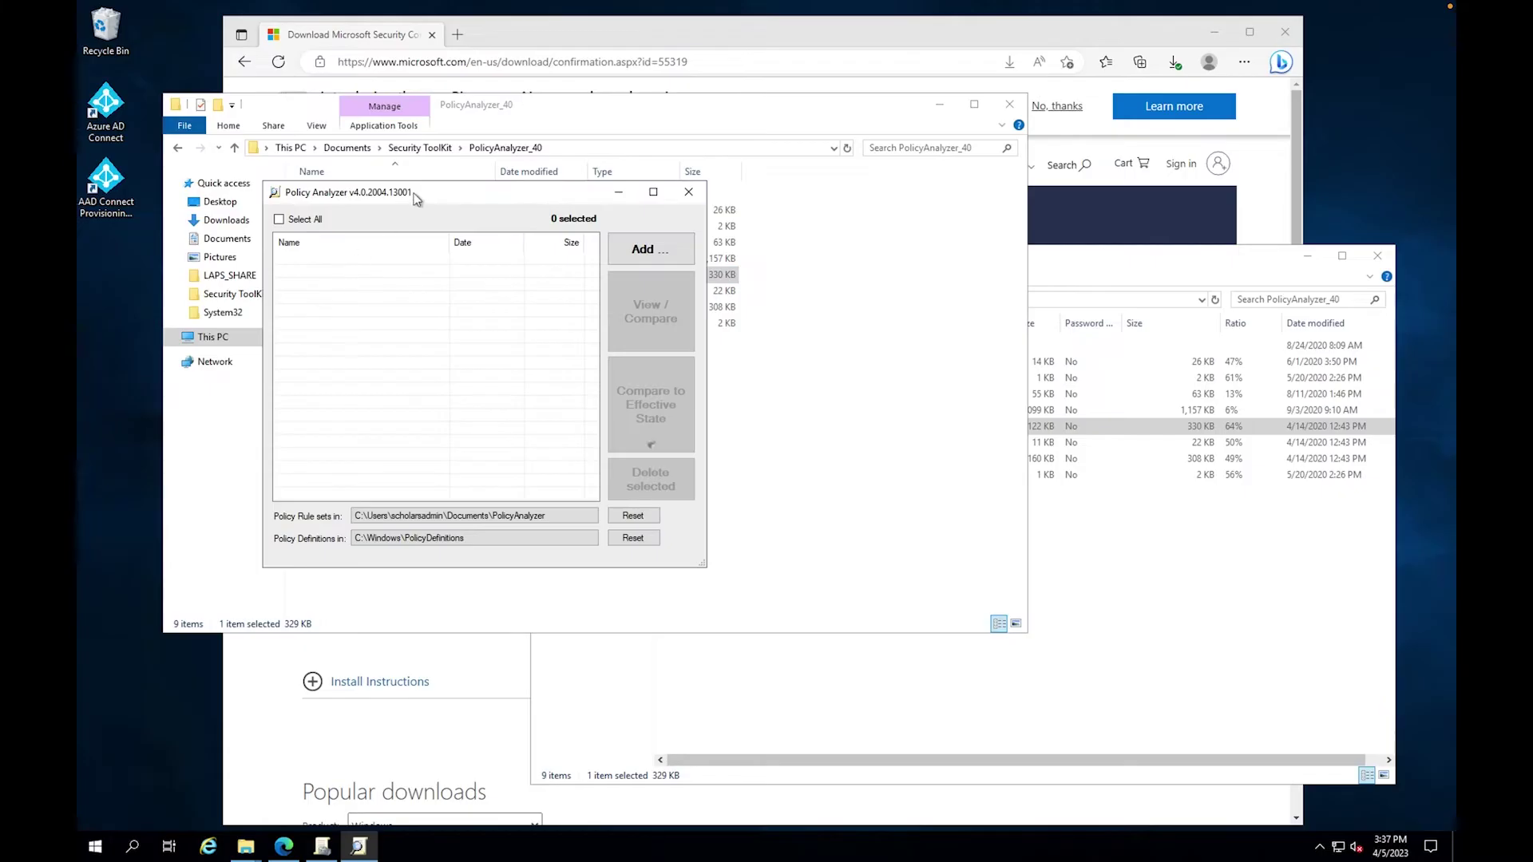
drag(415, 198, 1137, 102)
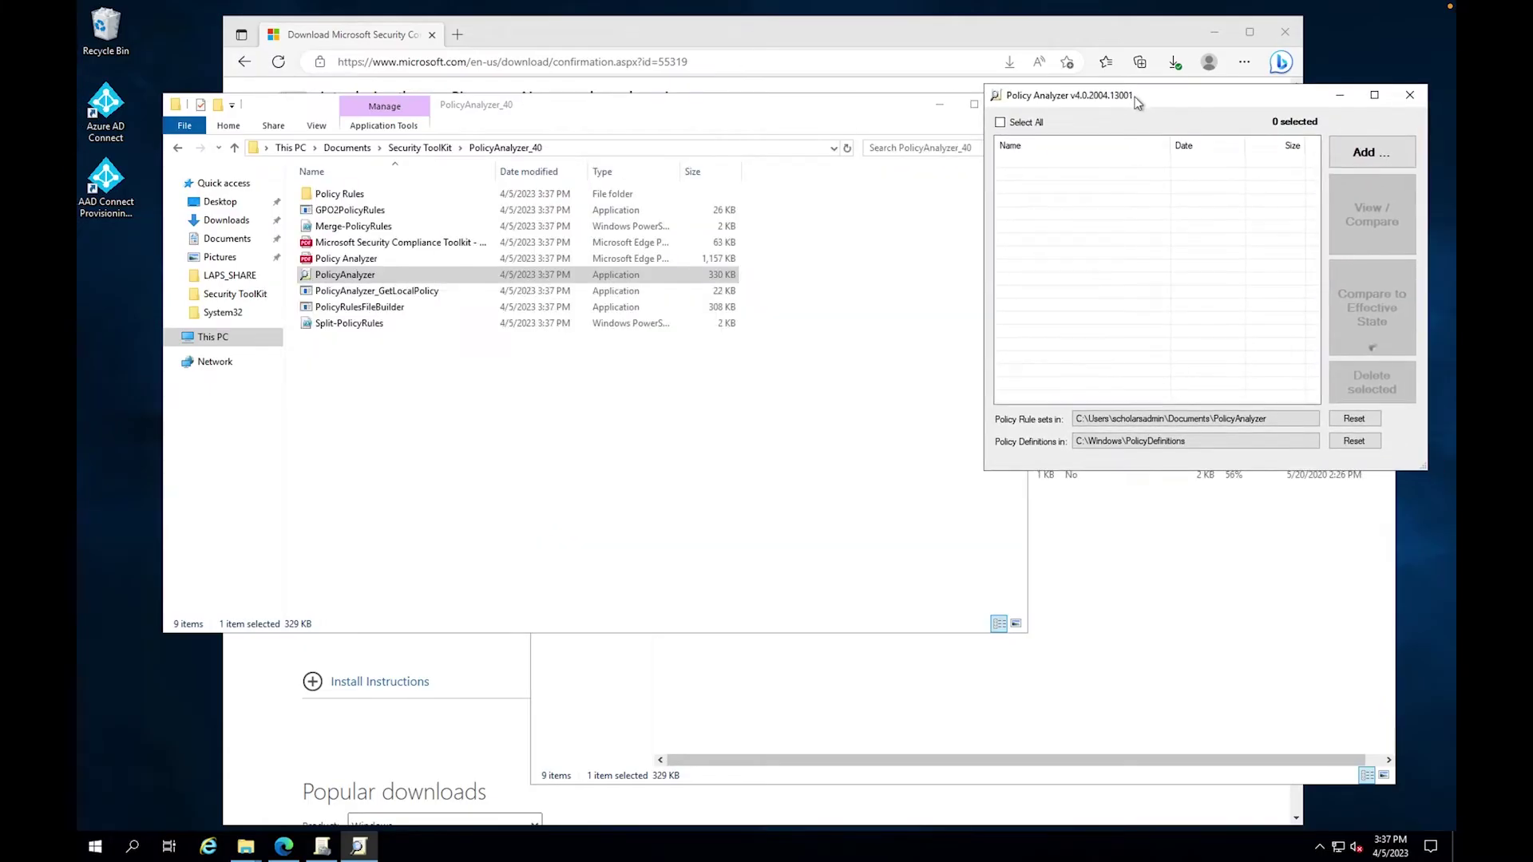
- Bring Group Policy Management forward, make its window taller, and scroll the console tree to the top
click(322, 847)
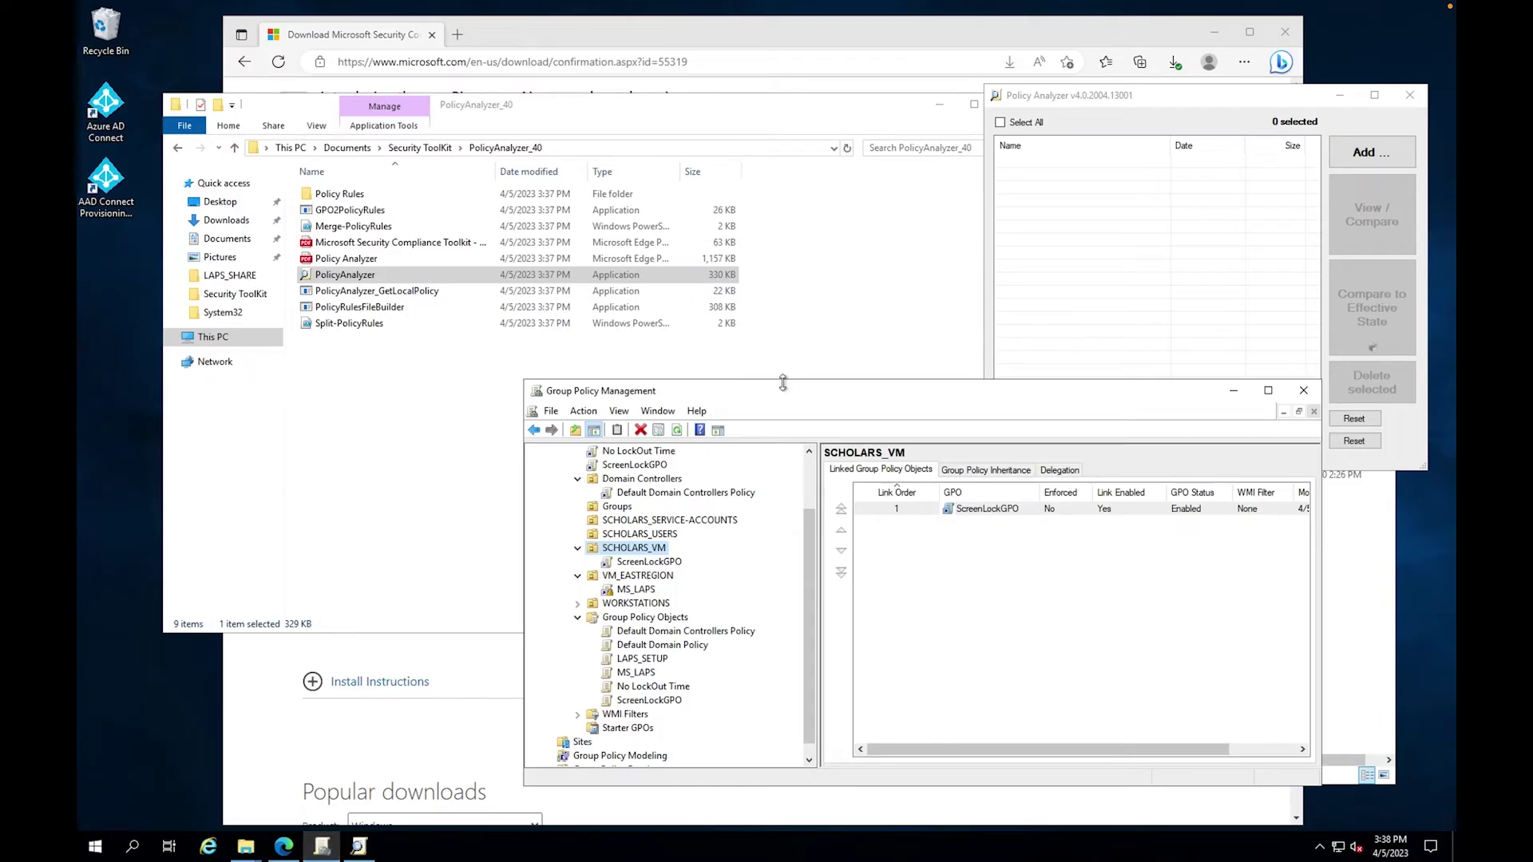
drag(783, 383, 630, 330)
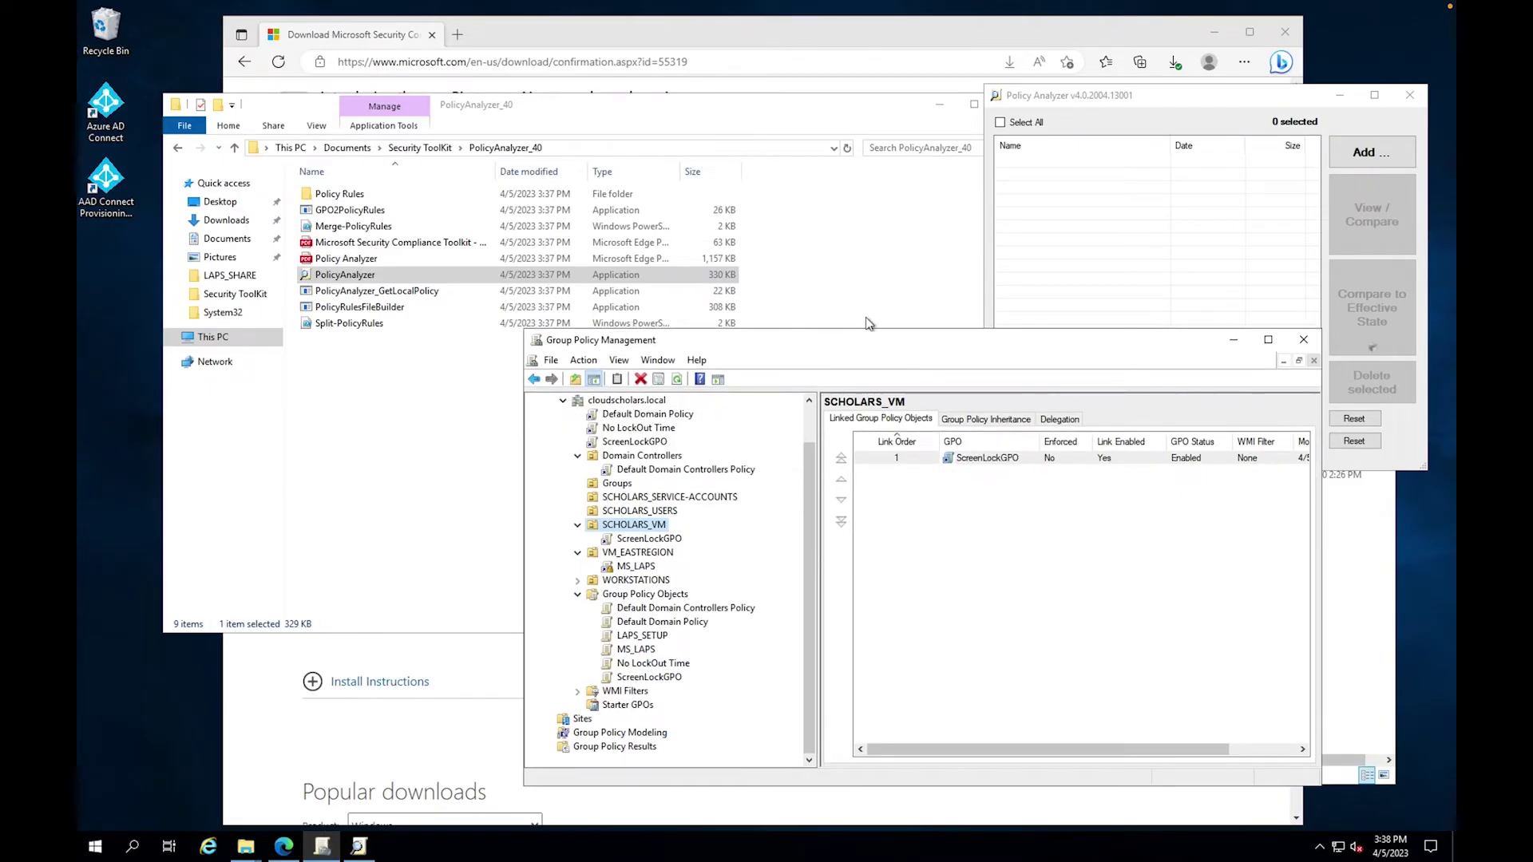
scroll(813, 431, up, 1)
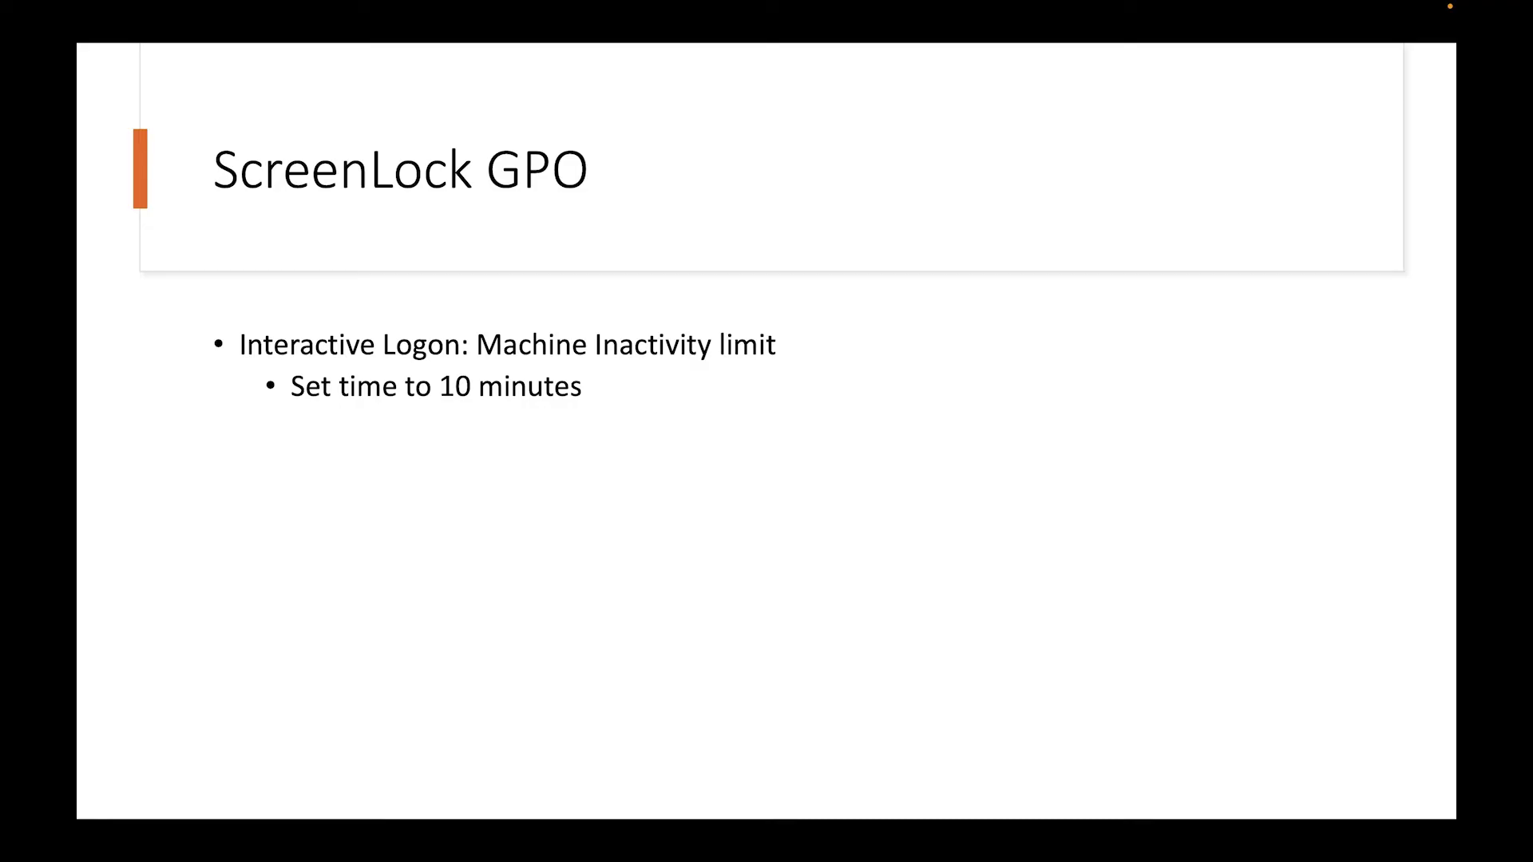
- Step between the ScreenLock GPO and No LockOut Time GPO slides, ending on No LockOut Time
key(Right)
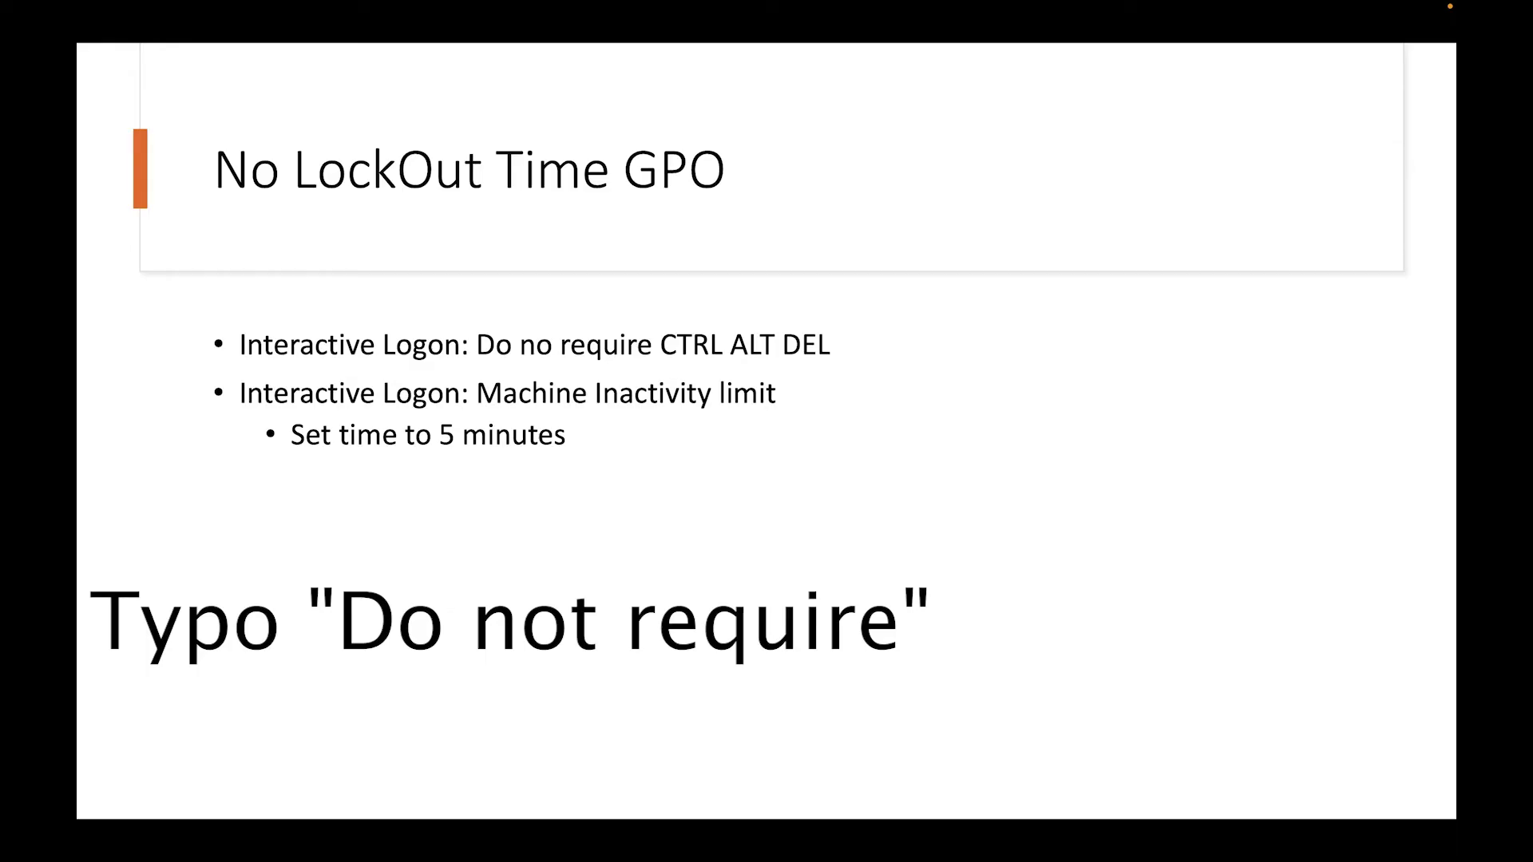
key(Right)
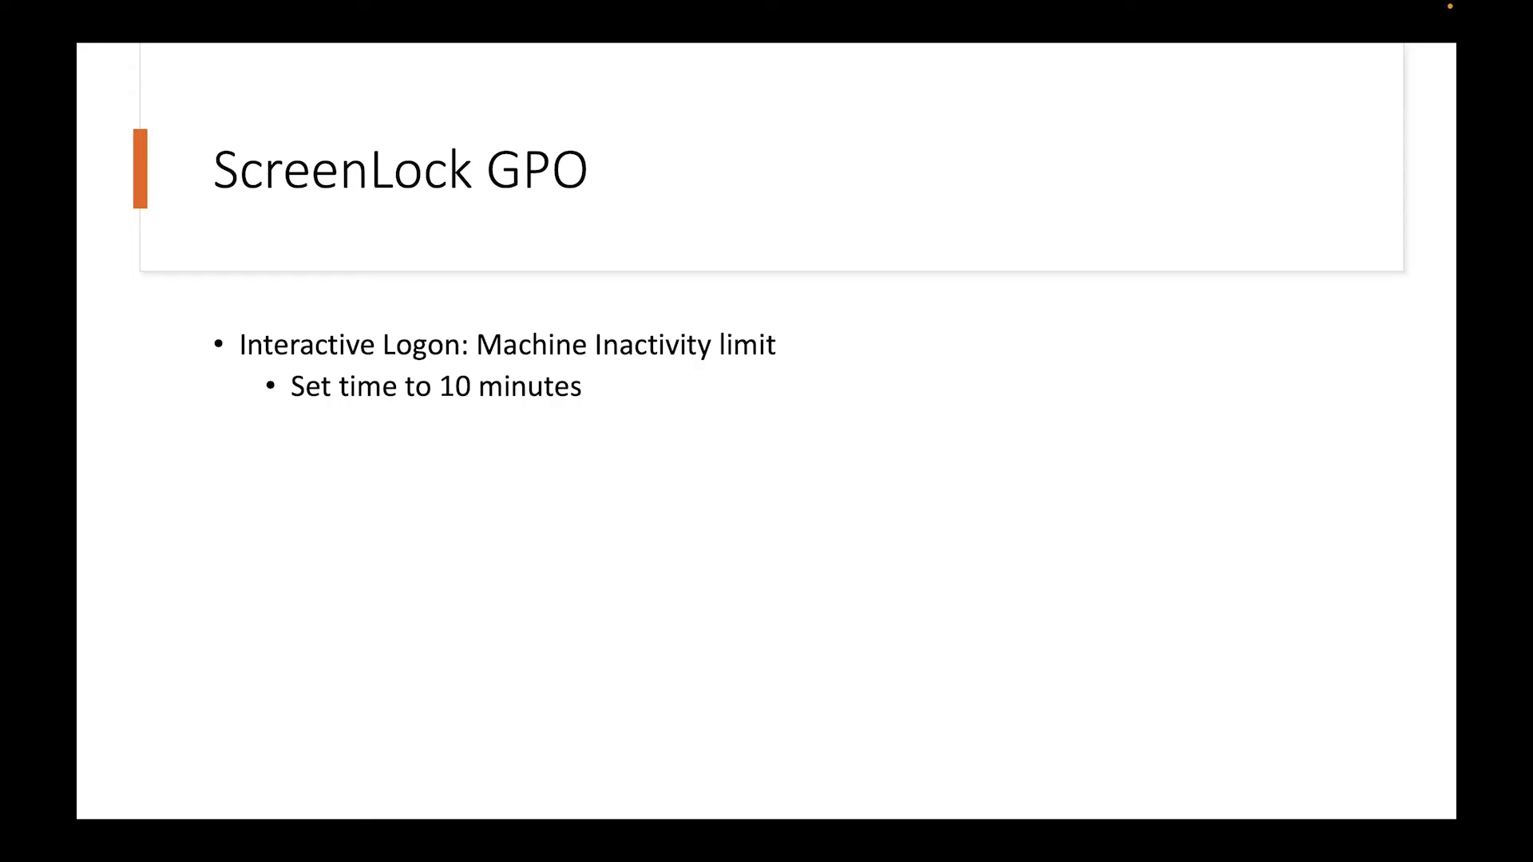
key(Left)
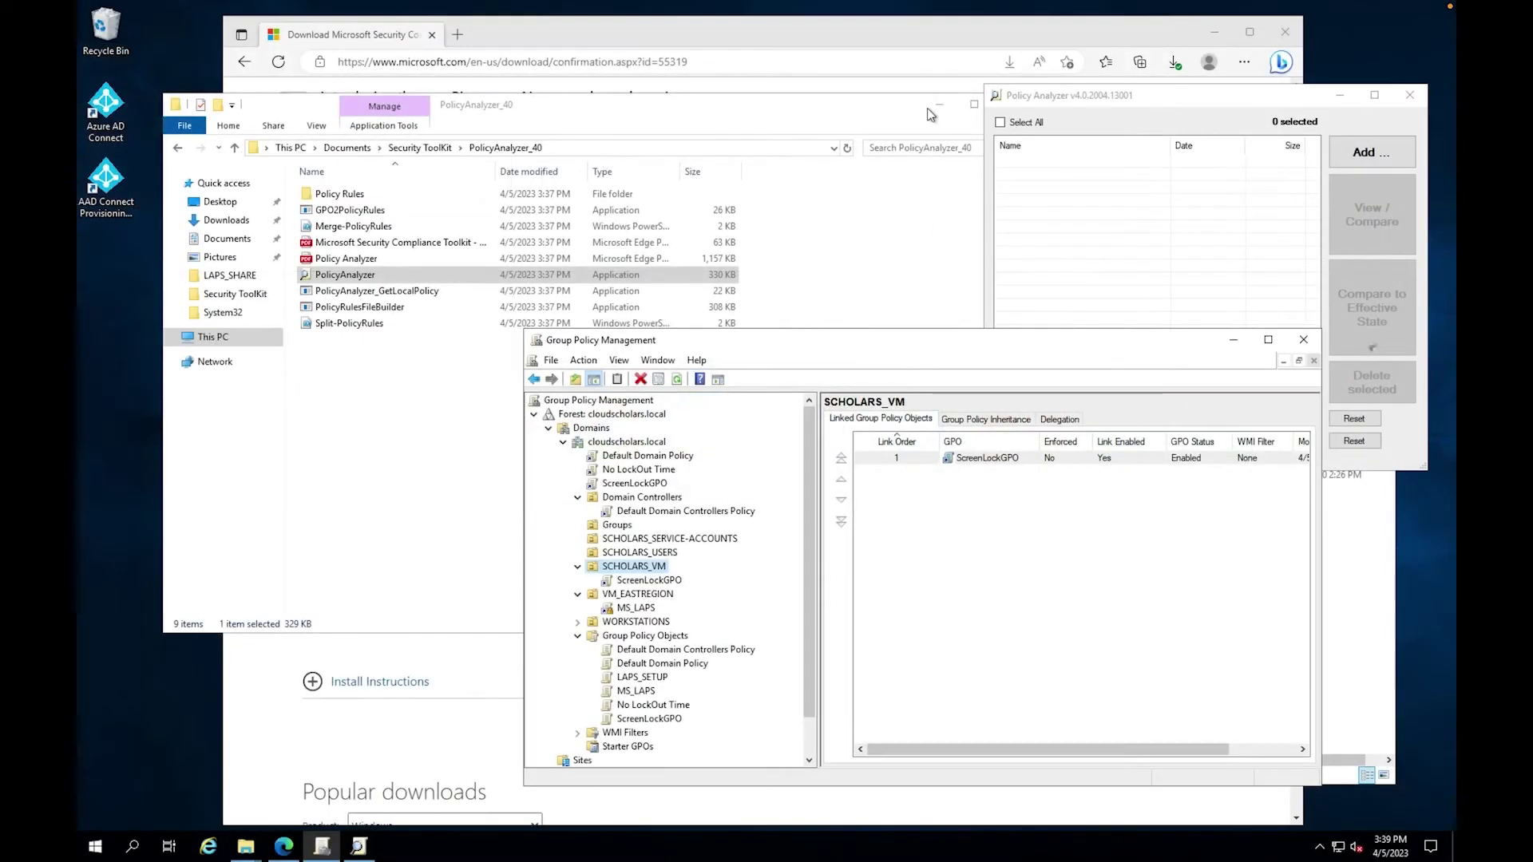
- Minimize the browser windows and reposition File Explorer at the upper left
click(940, 105)
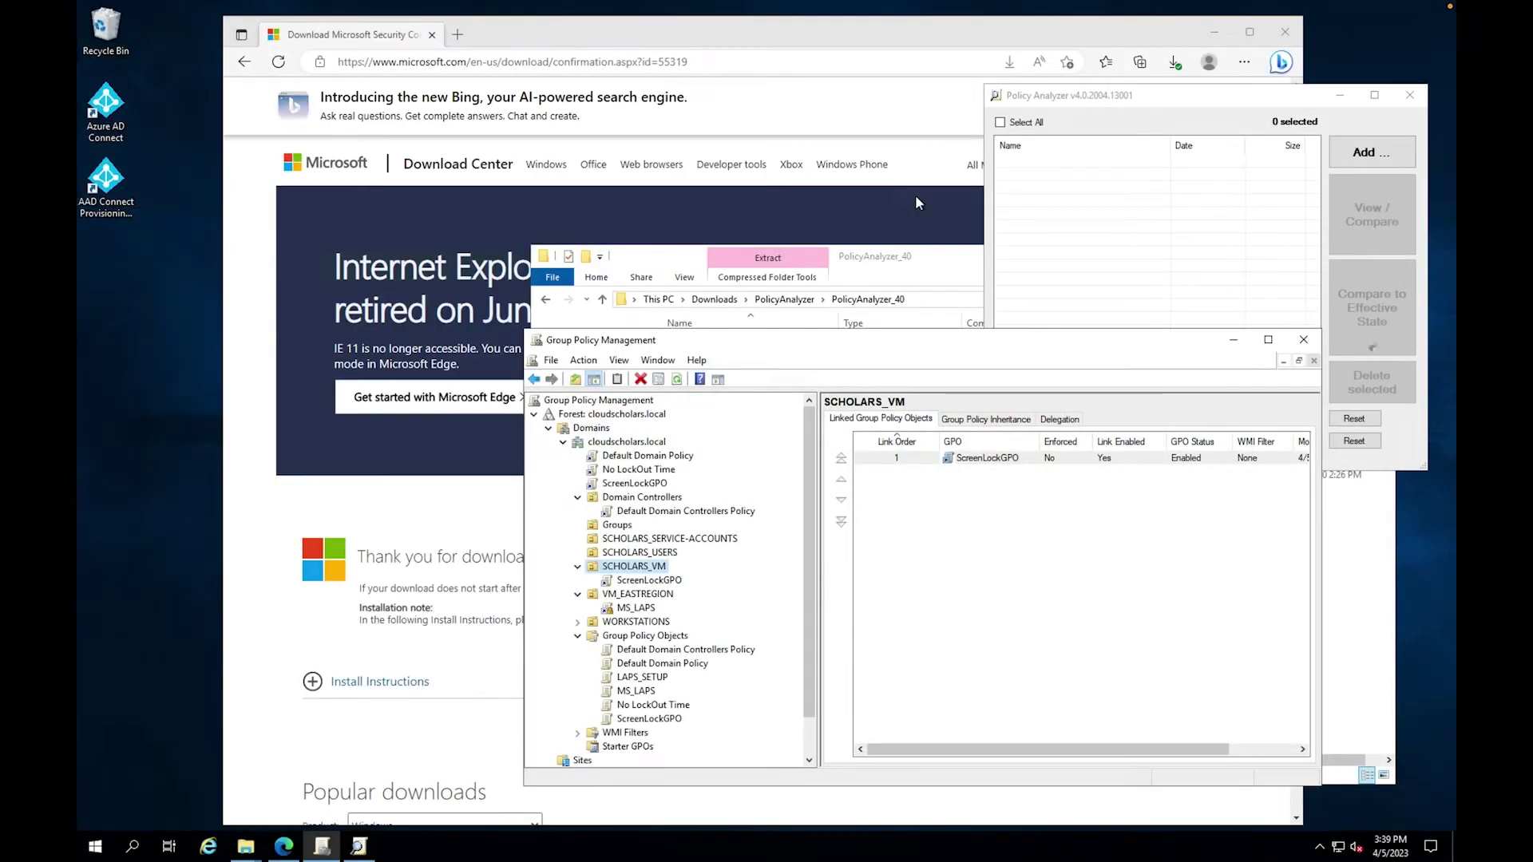
click(1213, 32)
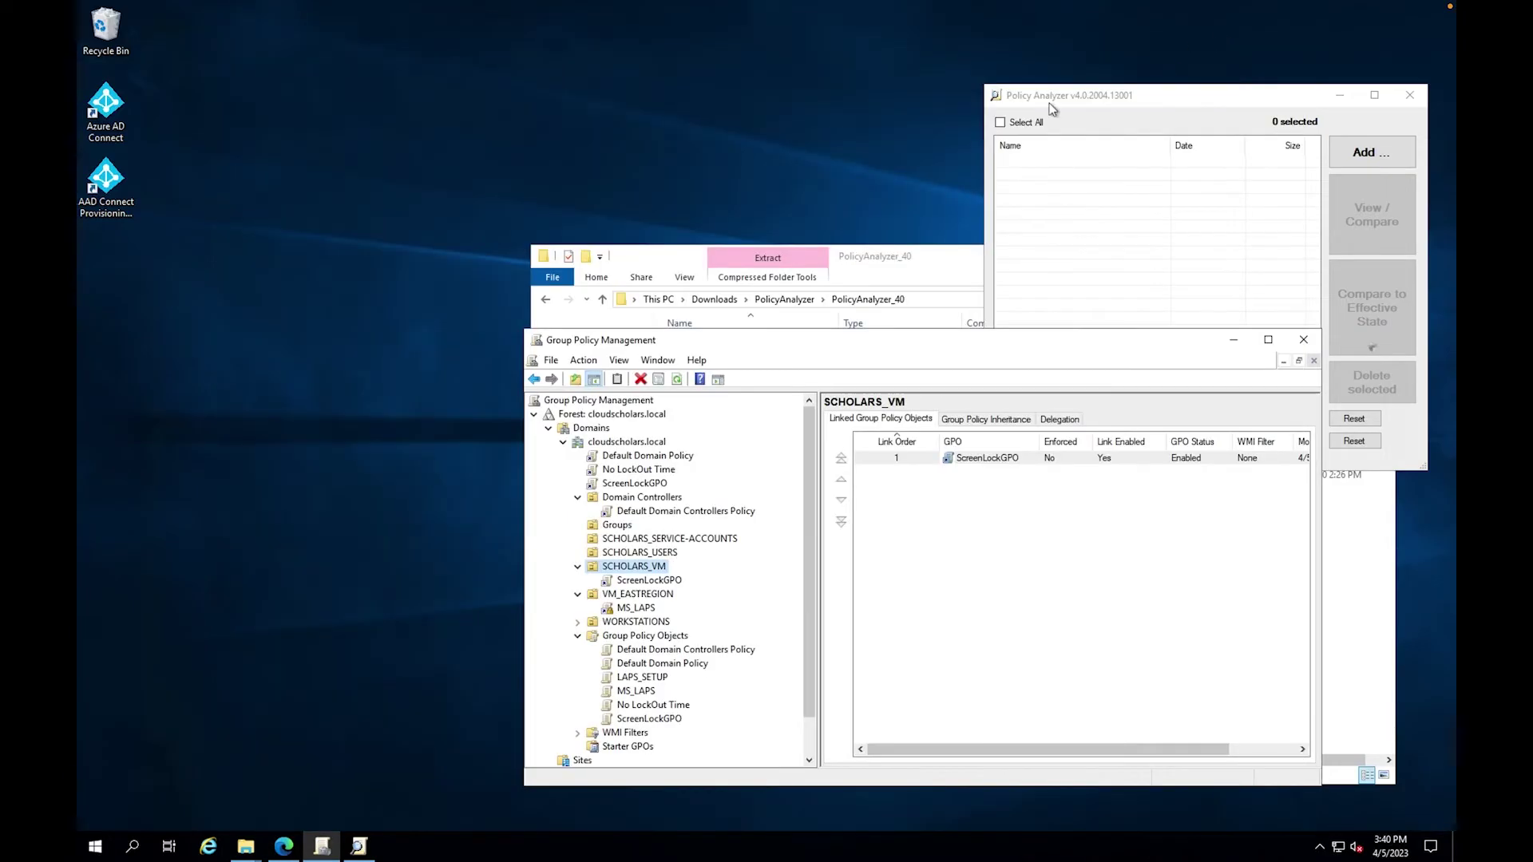
click(946, 262)
drag(946, 262, 456, 58)
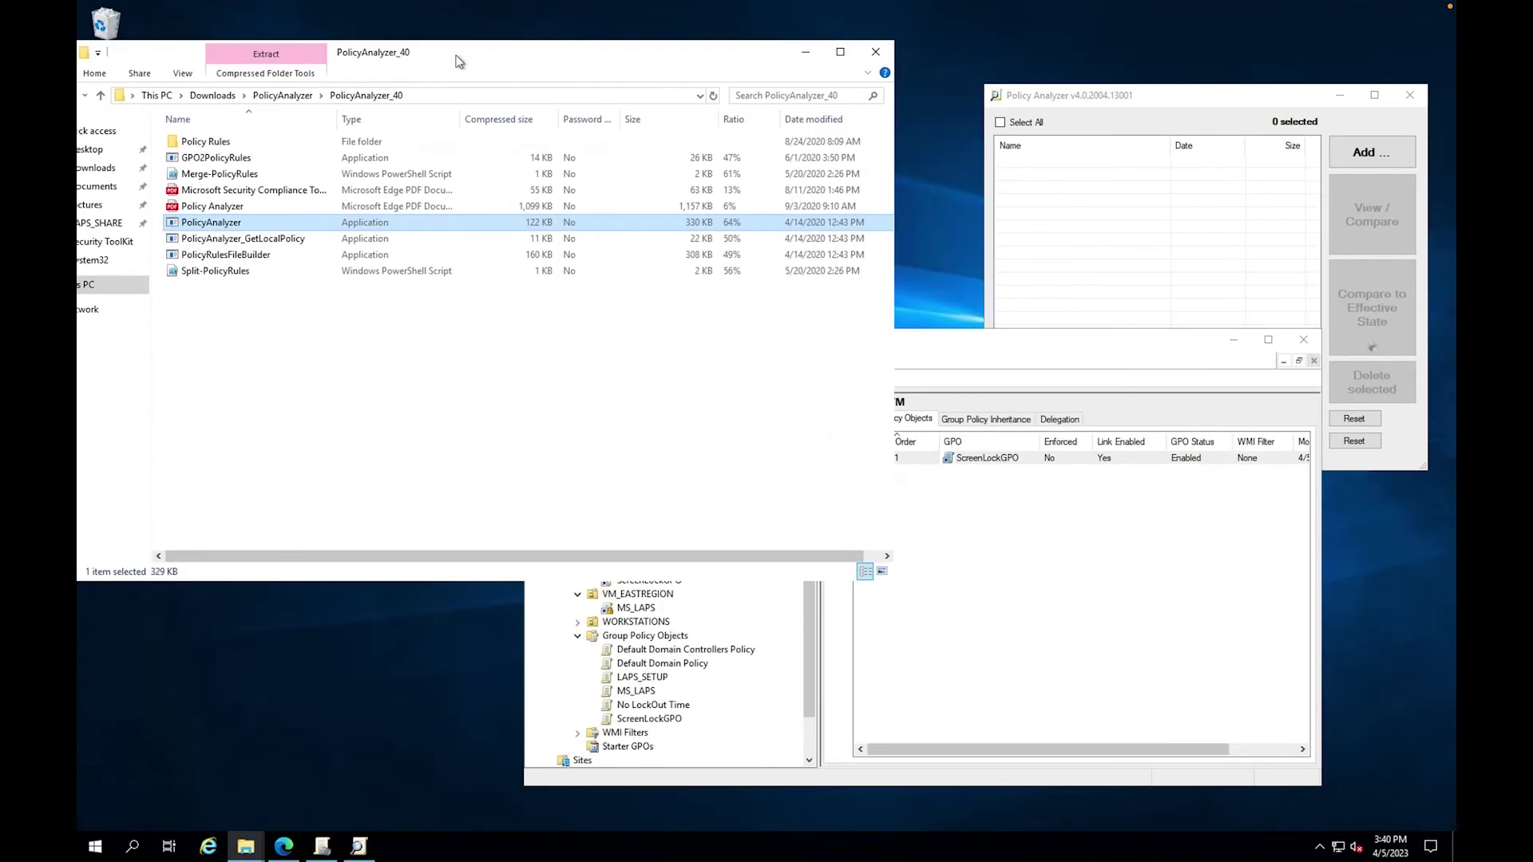
drag(563, 44, 694, 45)
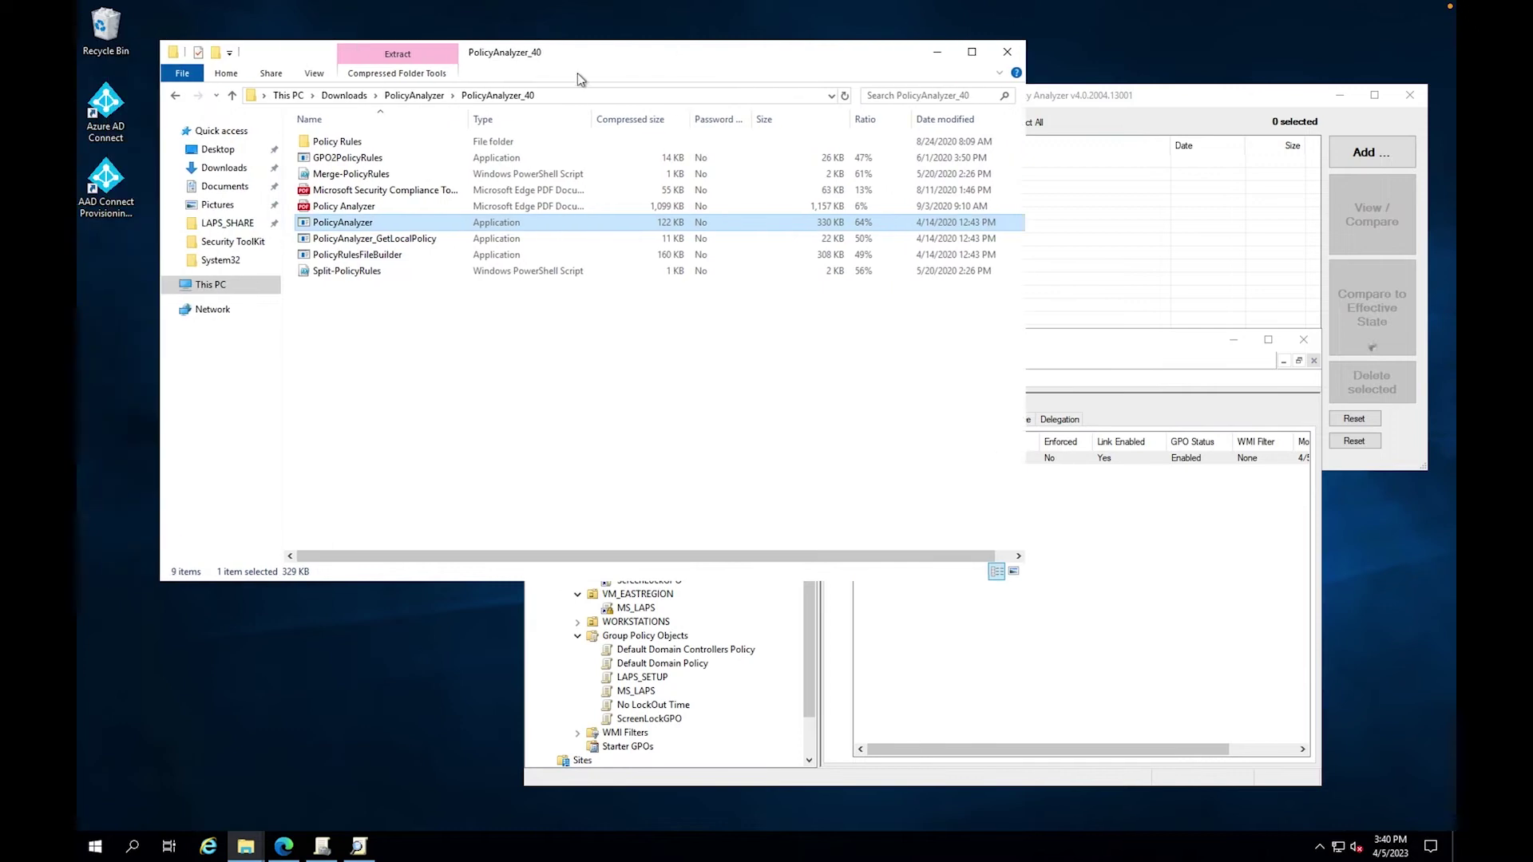
- Create a folder named GPO_Backups in Documents beside PolicyAnalyzer and Security ToolKit
click(226, 187)
right_click(356, 202)
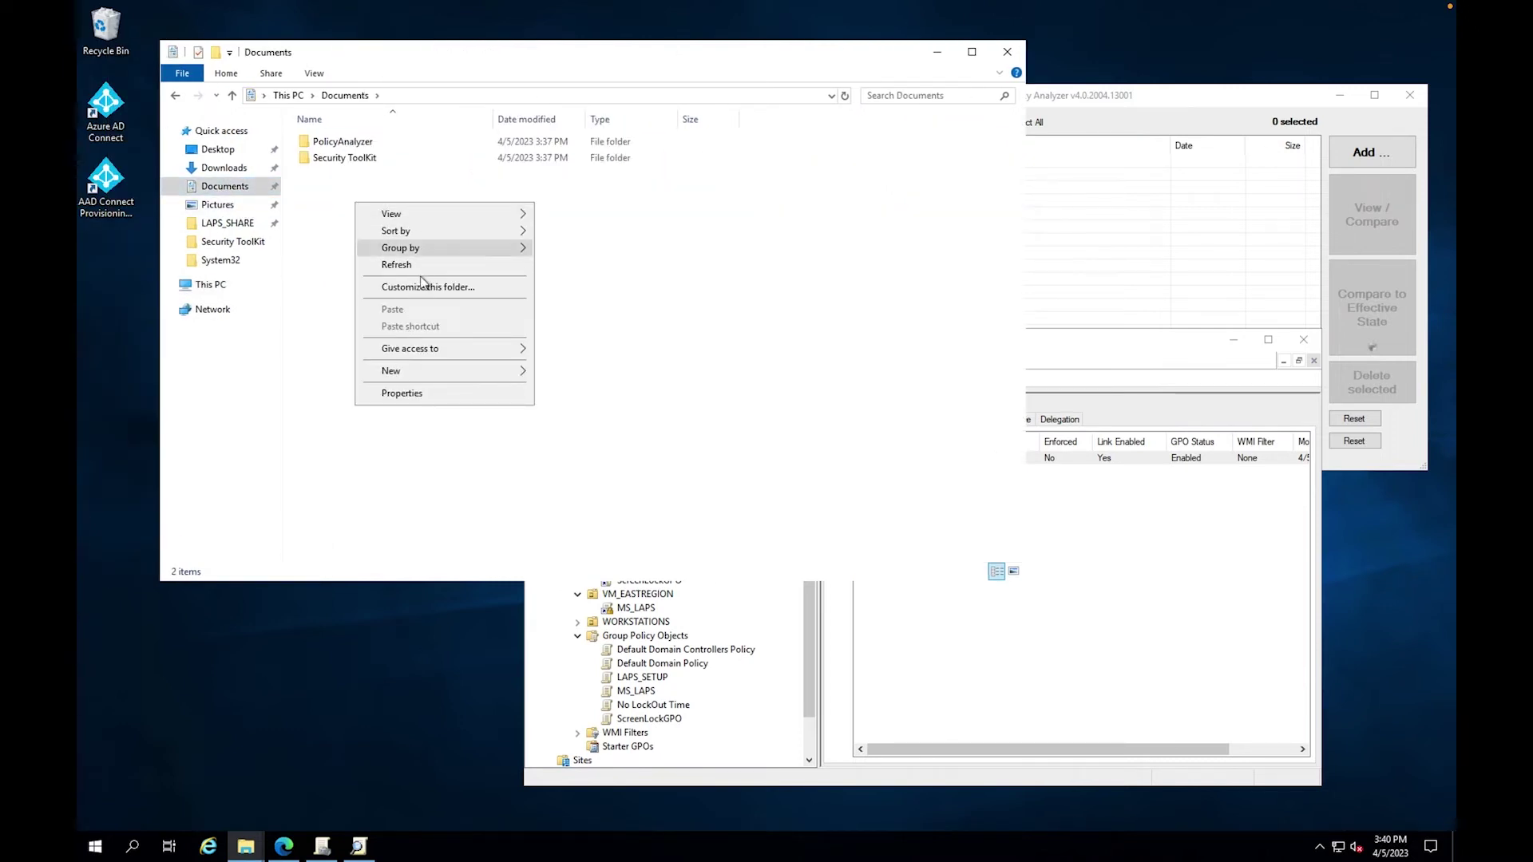
mouse_move(416, 370)
click(572, 372)
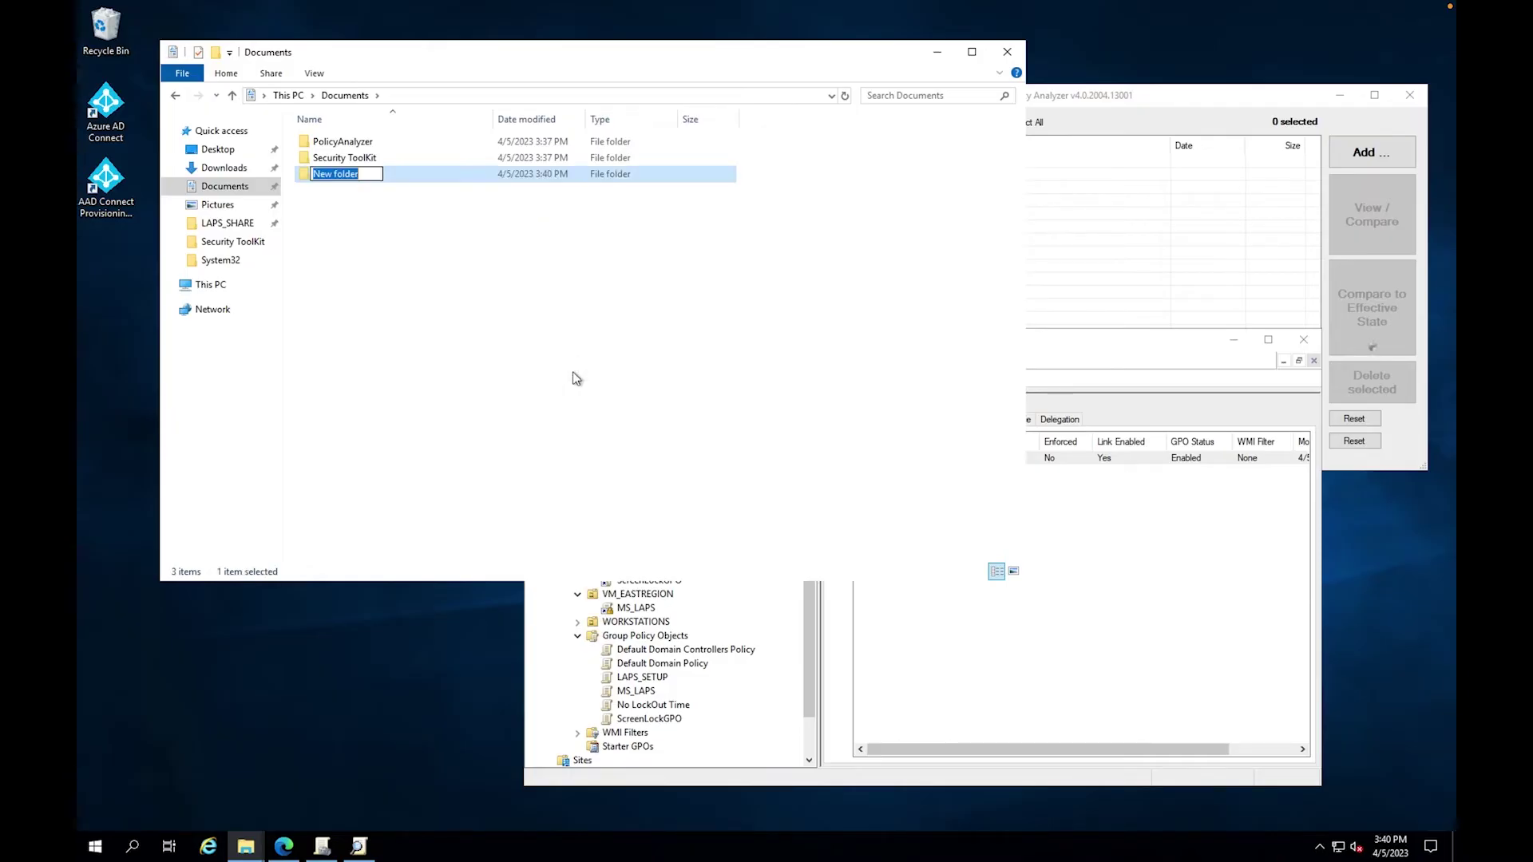
text(GPO_Backups)
key(Return)
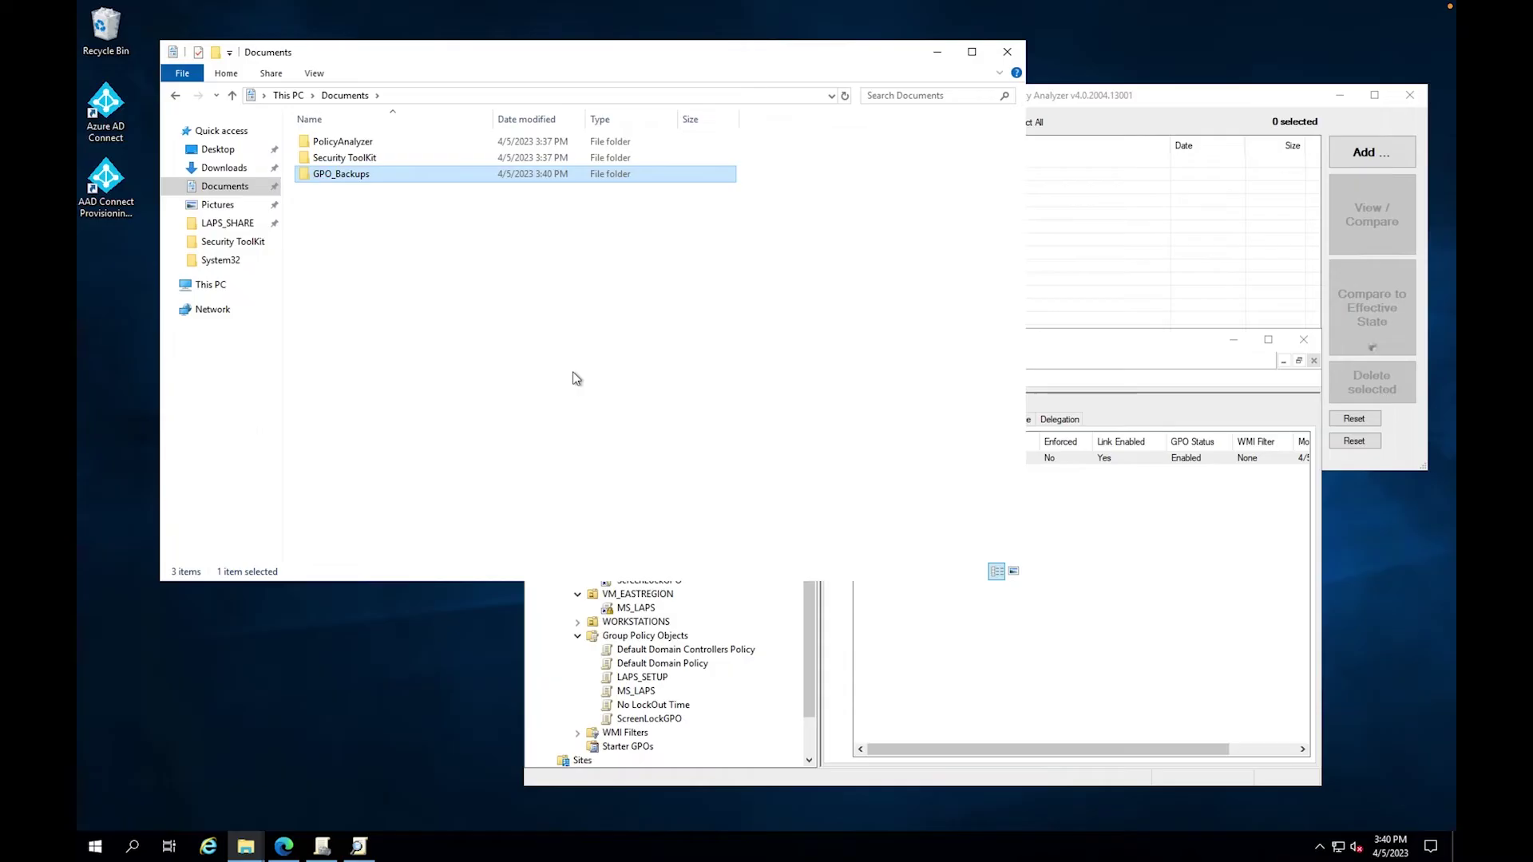
click(577, 378)
click(941, 645)
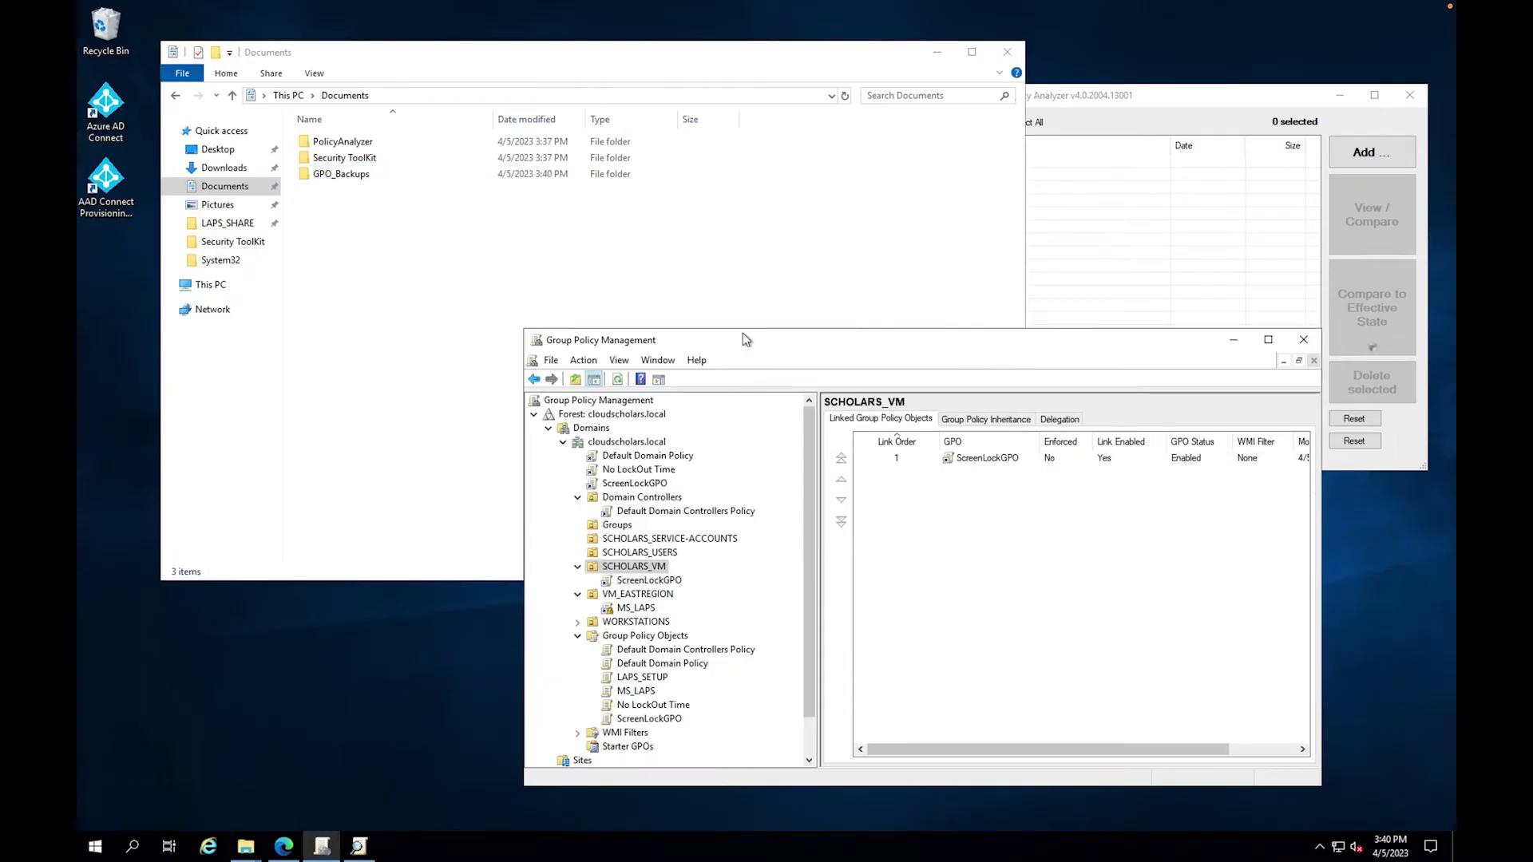
- Review ScreenLockGPO's links to cloudscholars.local and SCHOLARS_VM, and No LockOut Time's details
drag(742, 333, 728, 306)
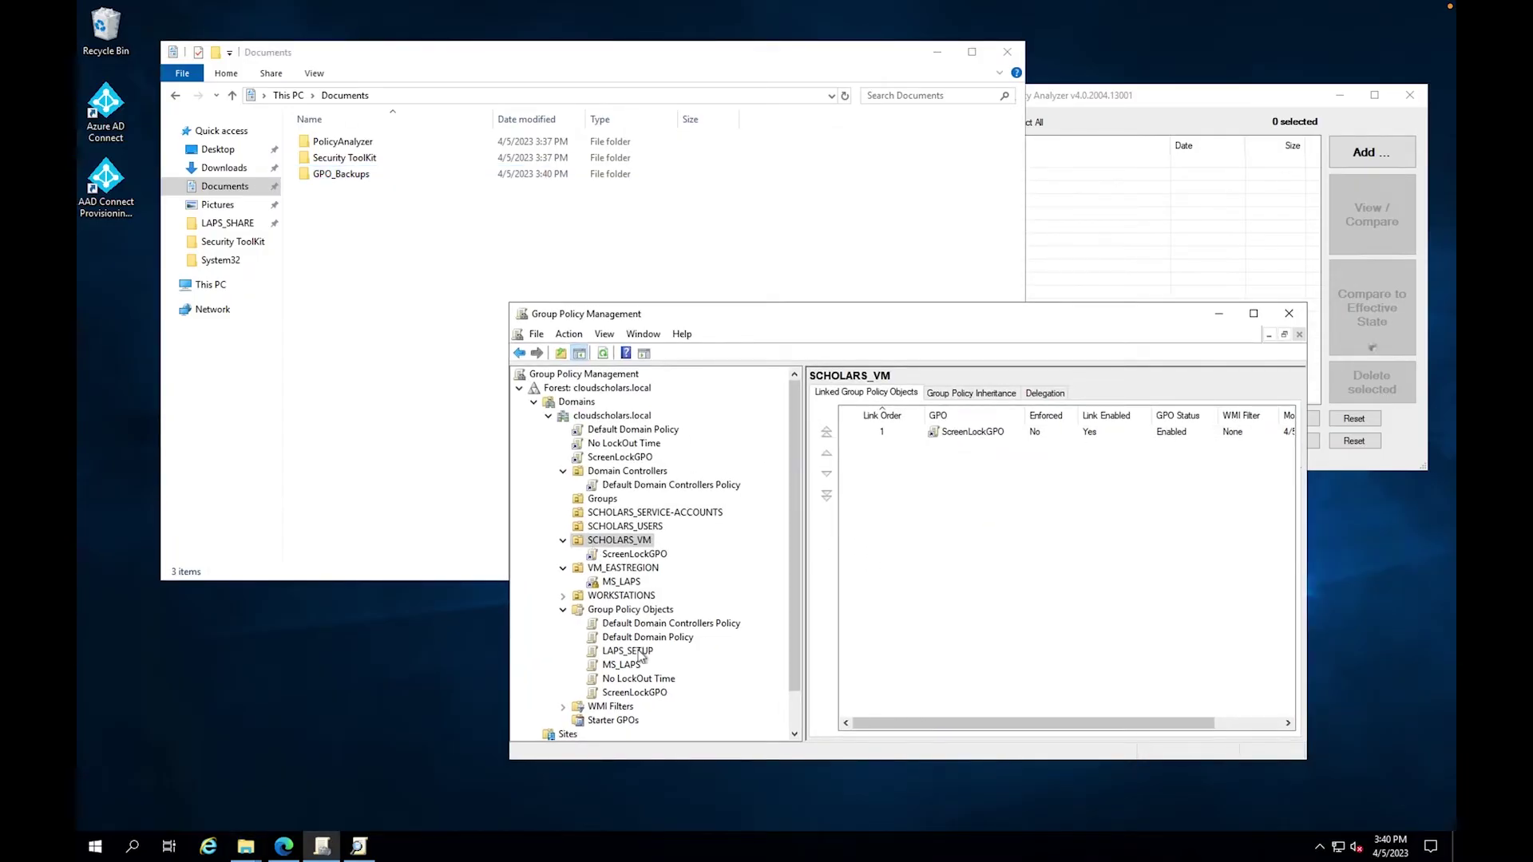
click(631, 693)
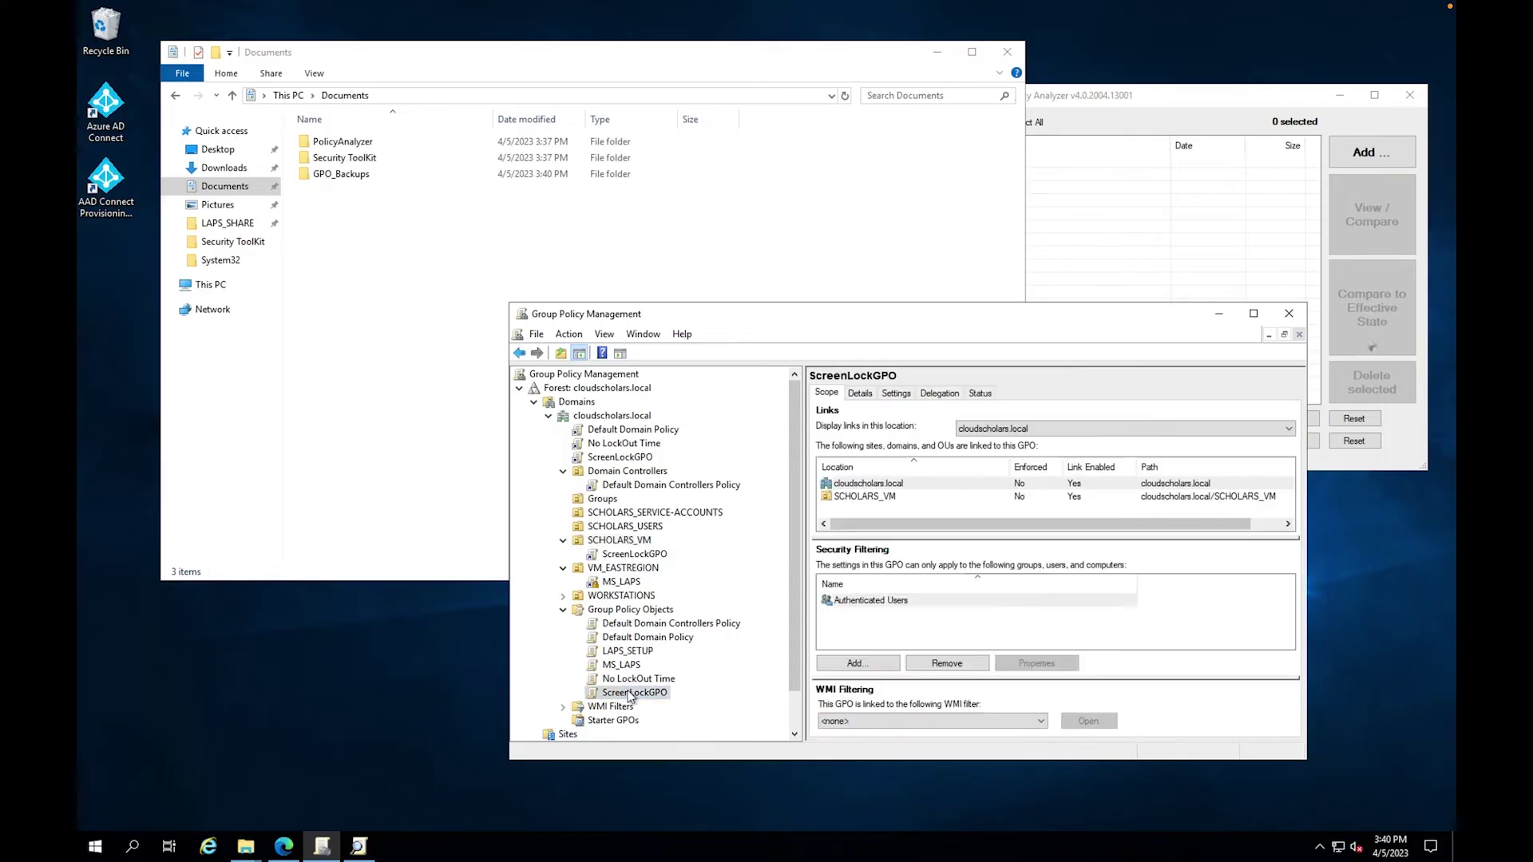
click(627, 680)
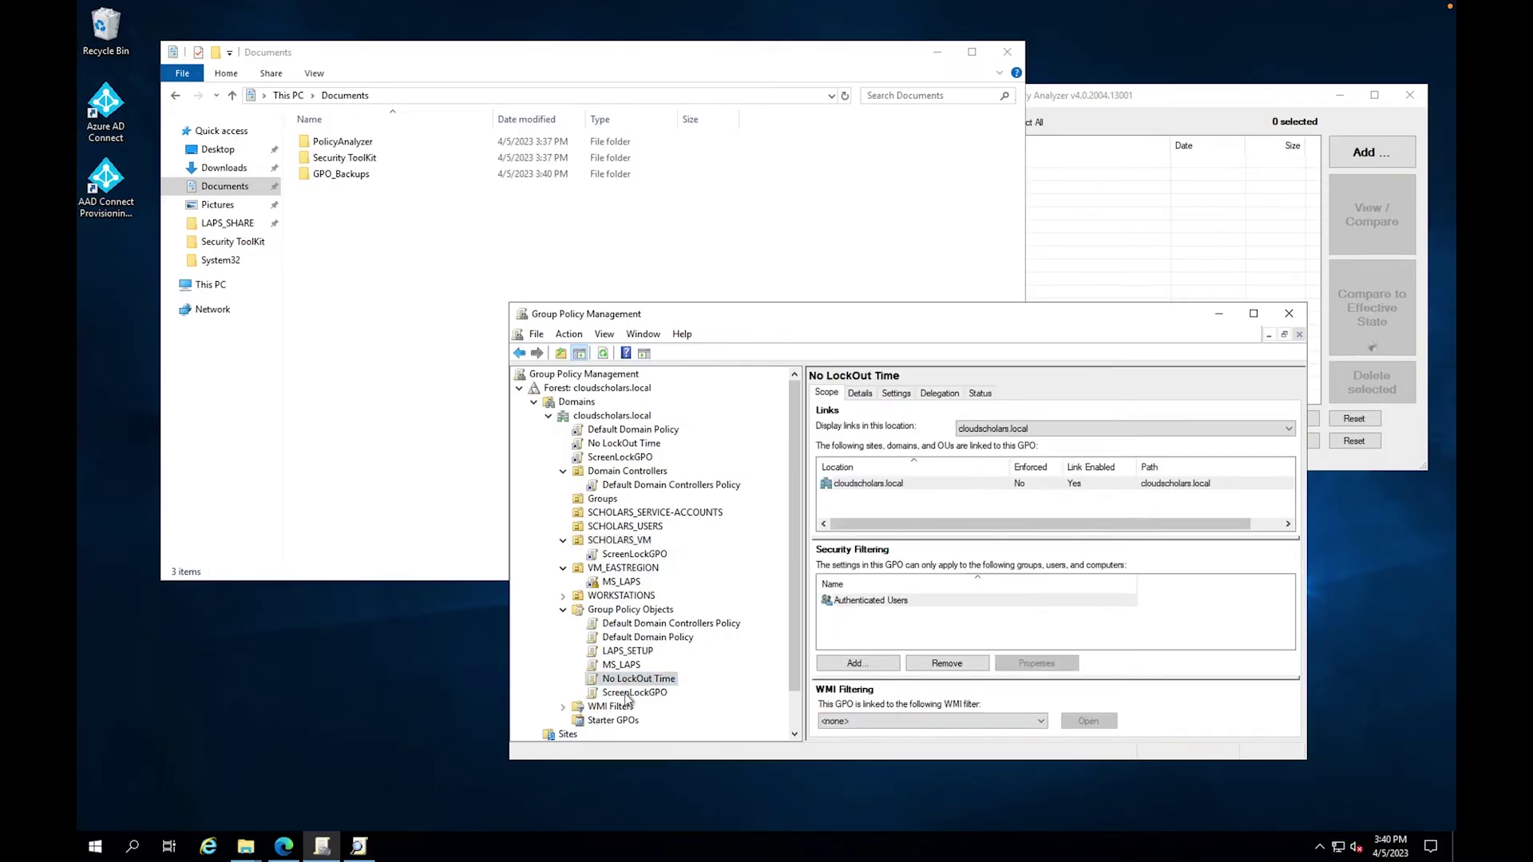
click(629, 693)
right_click(629, 693)
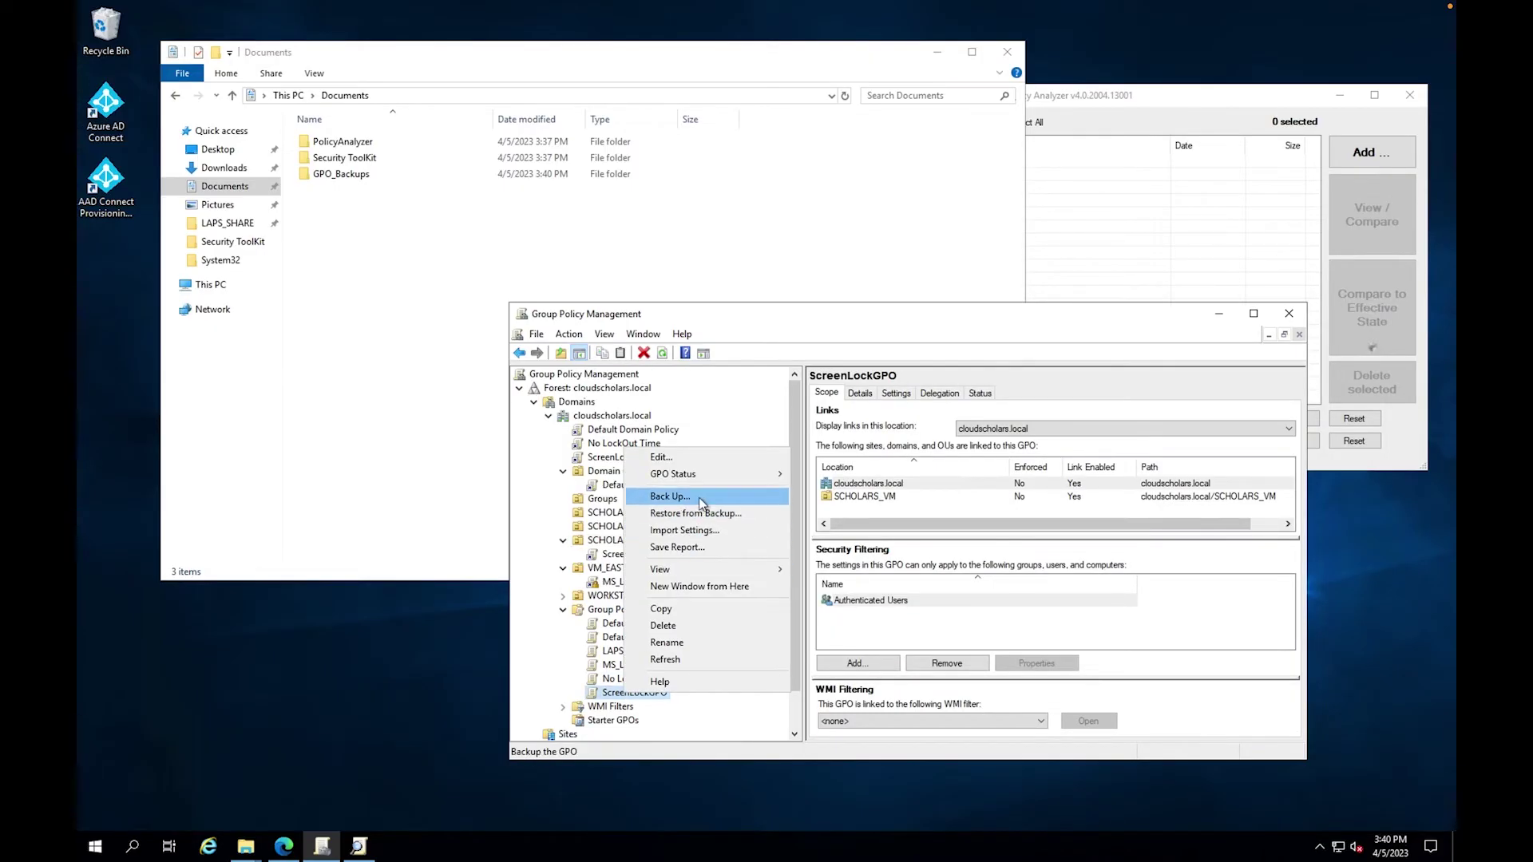
- Back up ScreenLockGPO to Documents\GPO_Backups, browsing to that folder as the location
click(669, 496)
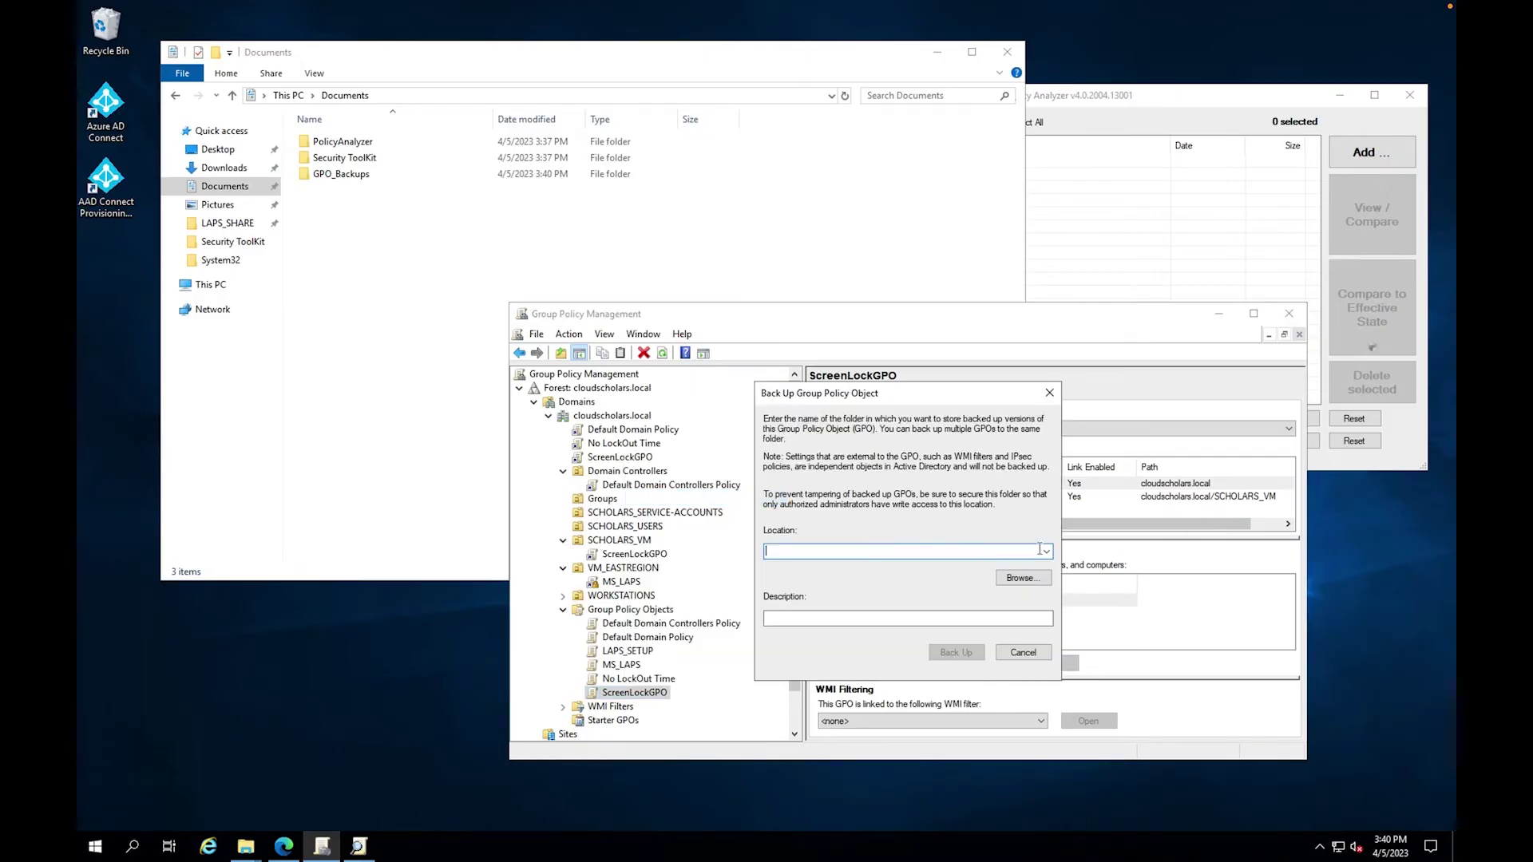
click(1038, 579)
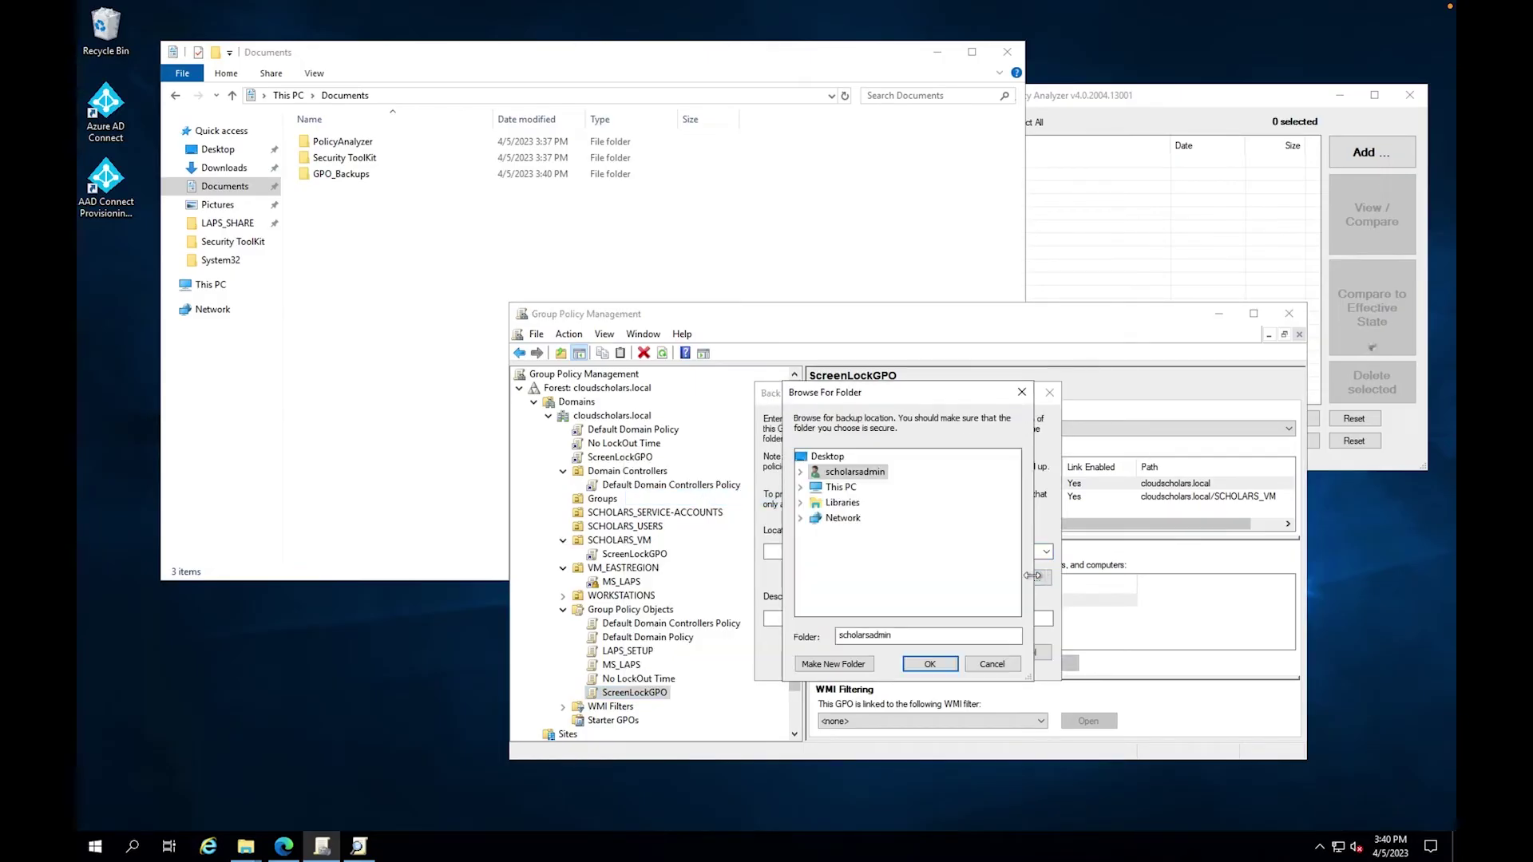
click(801, 487)
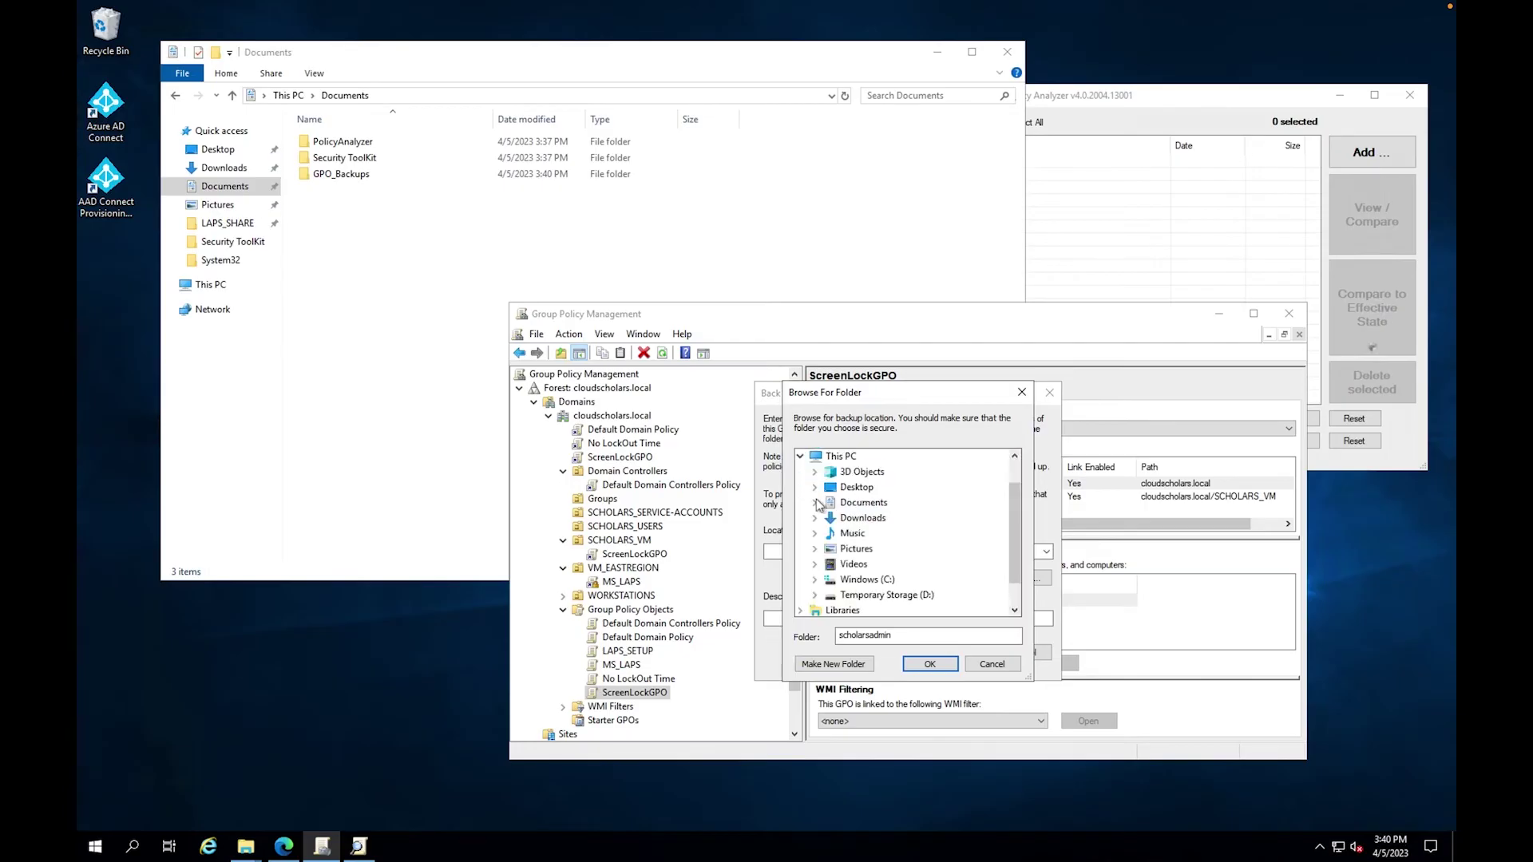
double_click(862, 504)
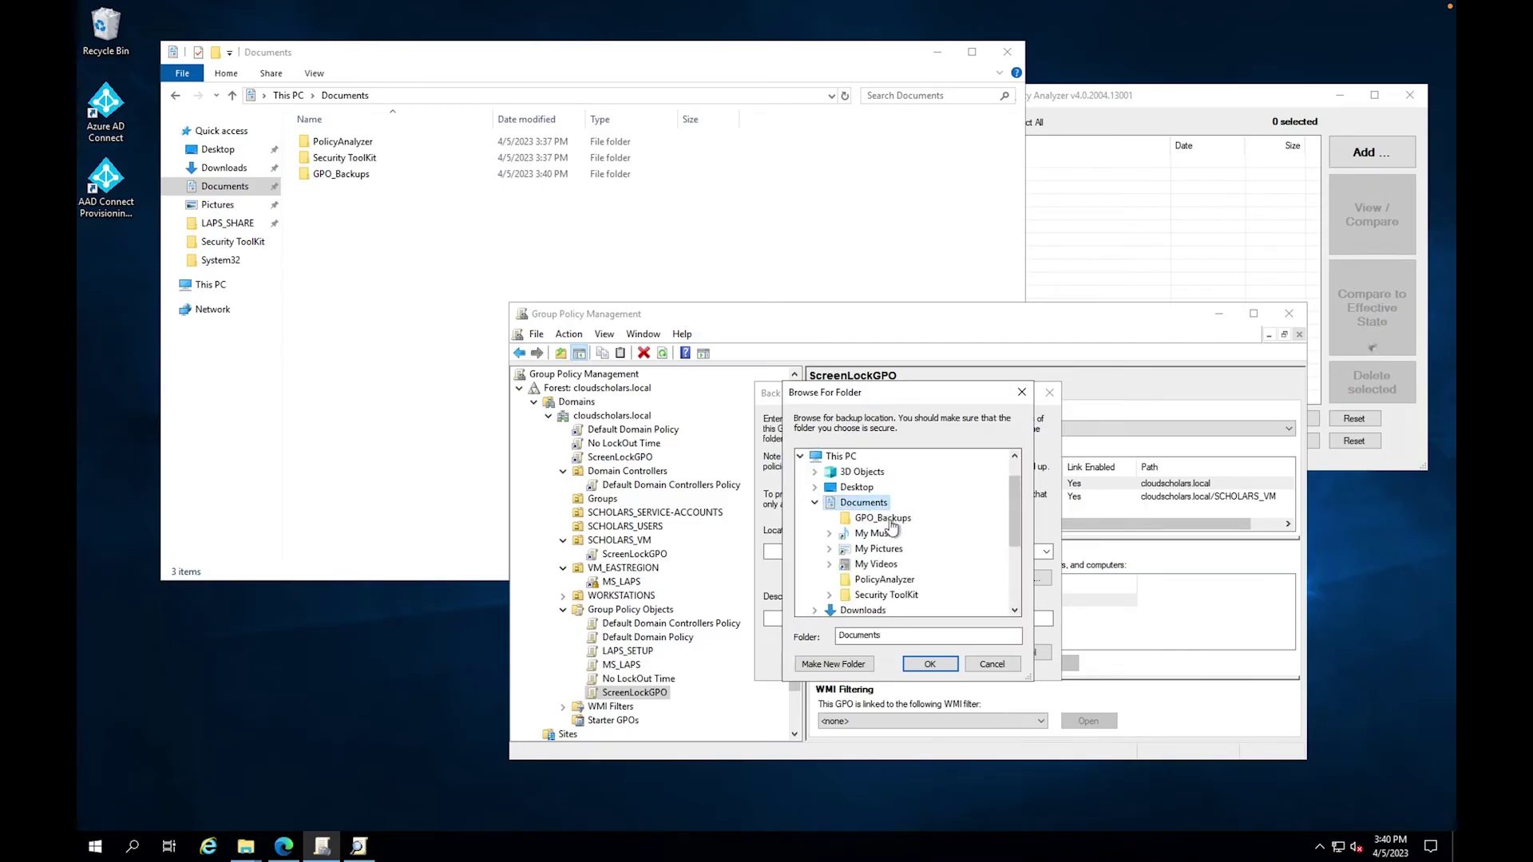
click(881, 518)
click(942, 666)
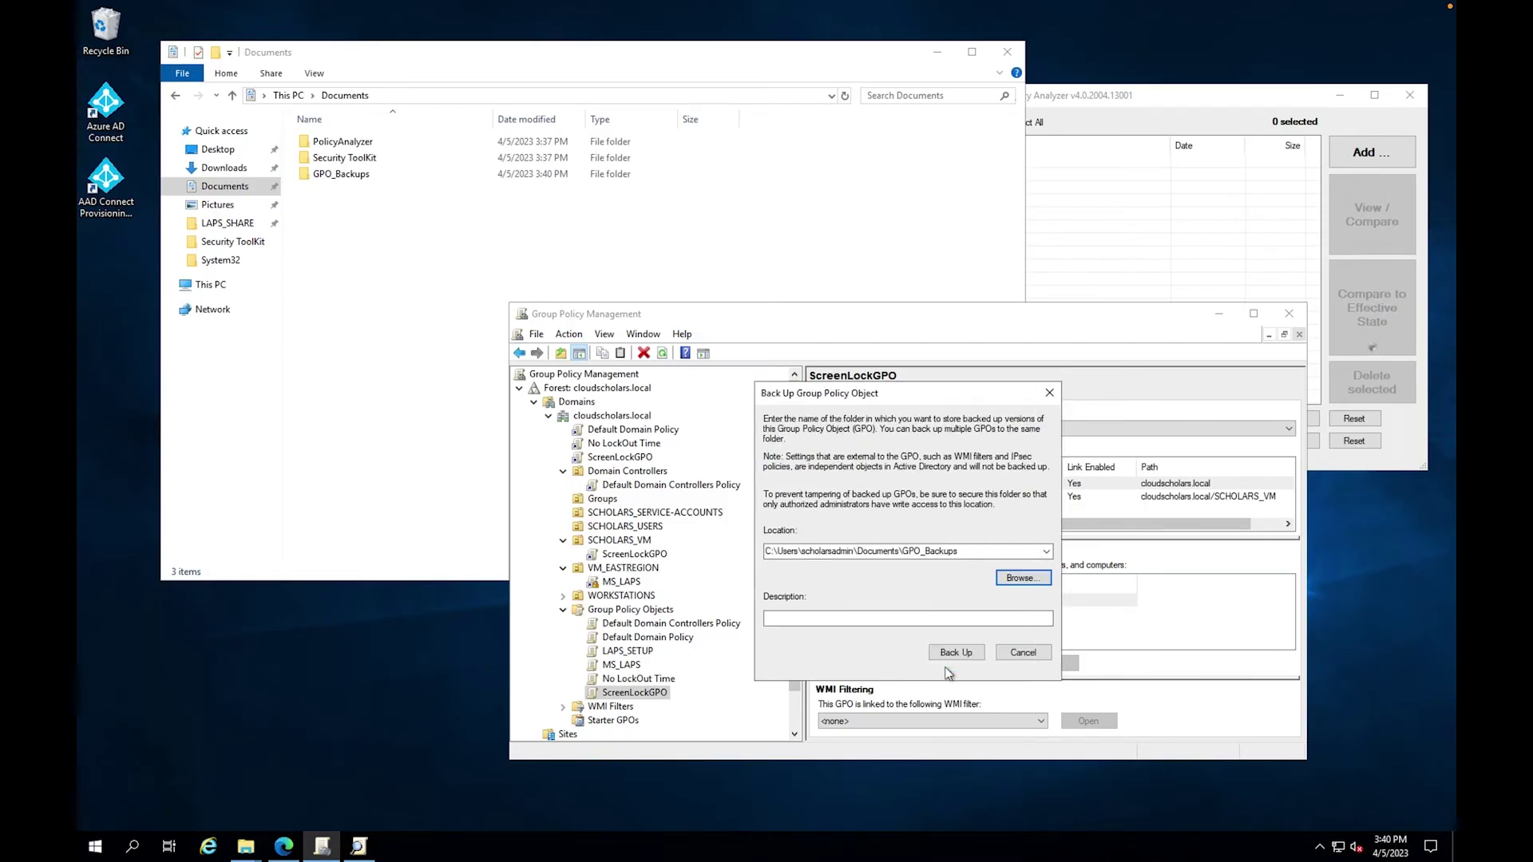
click(966, 653)
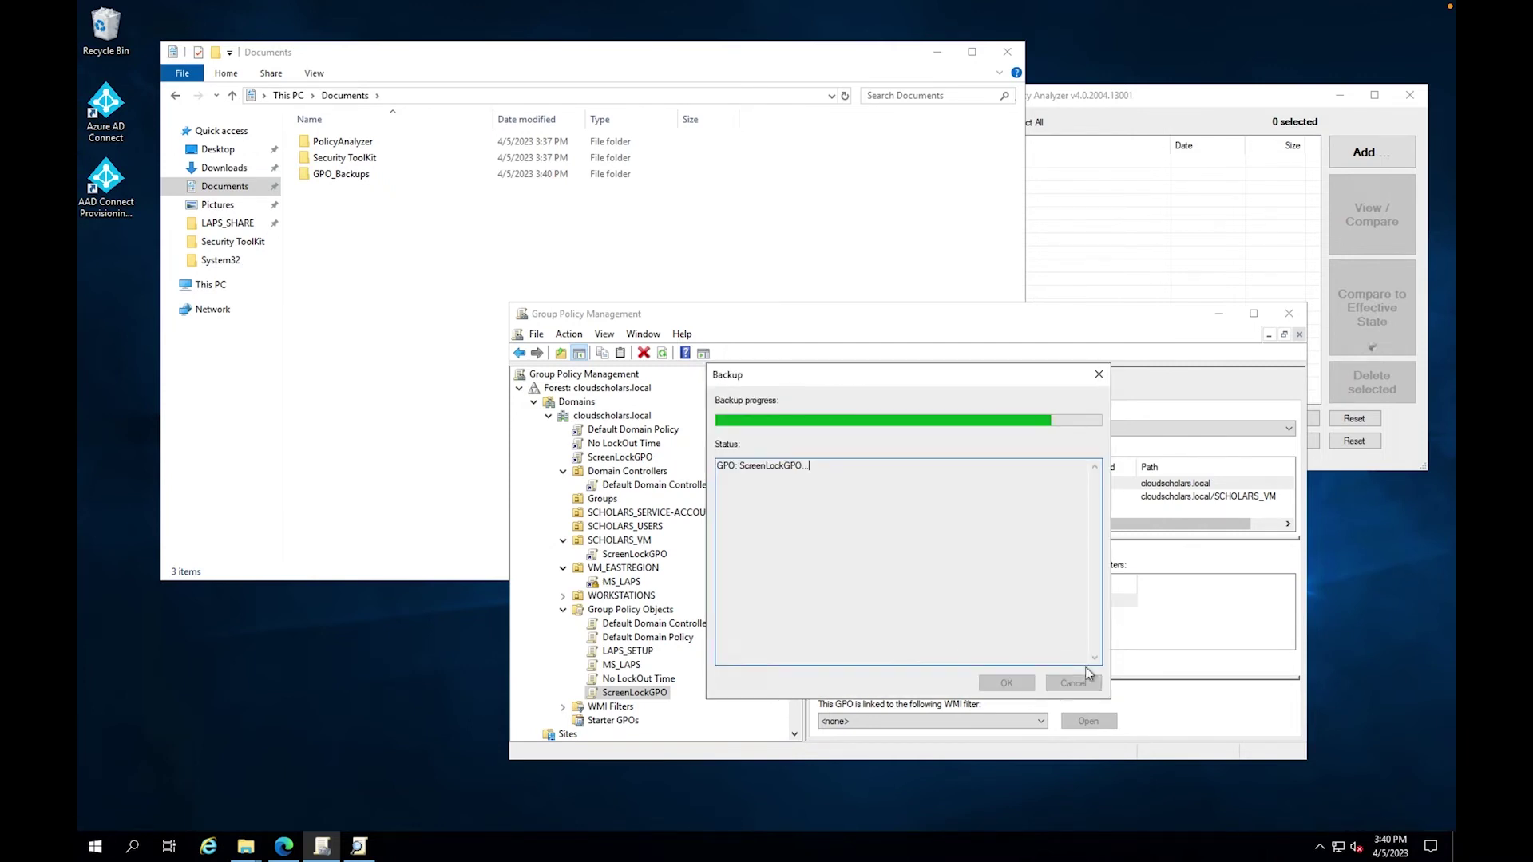
click(1008, 682)
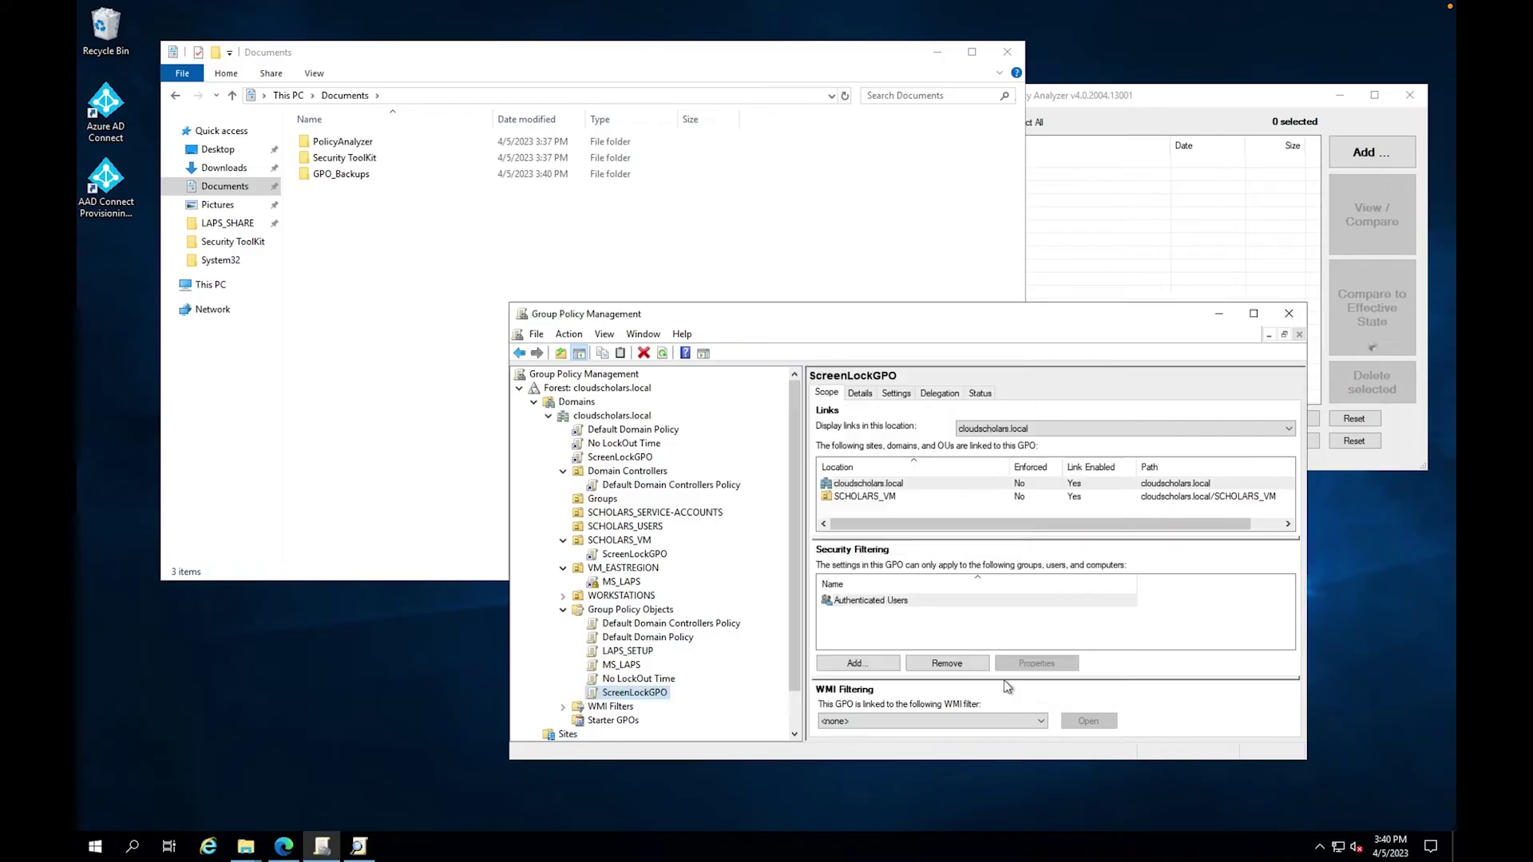
- Back up the No LockOut Time GPO to GPO_Backups
click(650, 680)
right_click(650, 688)
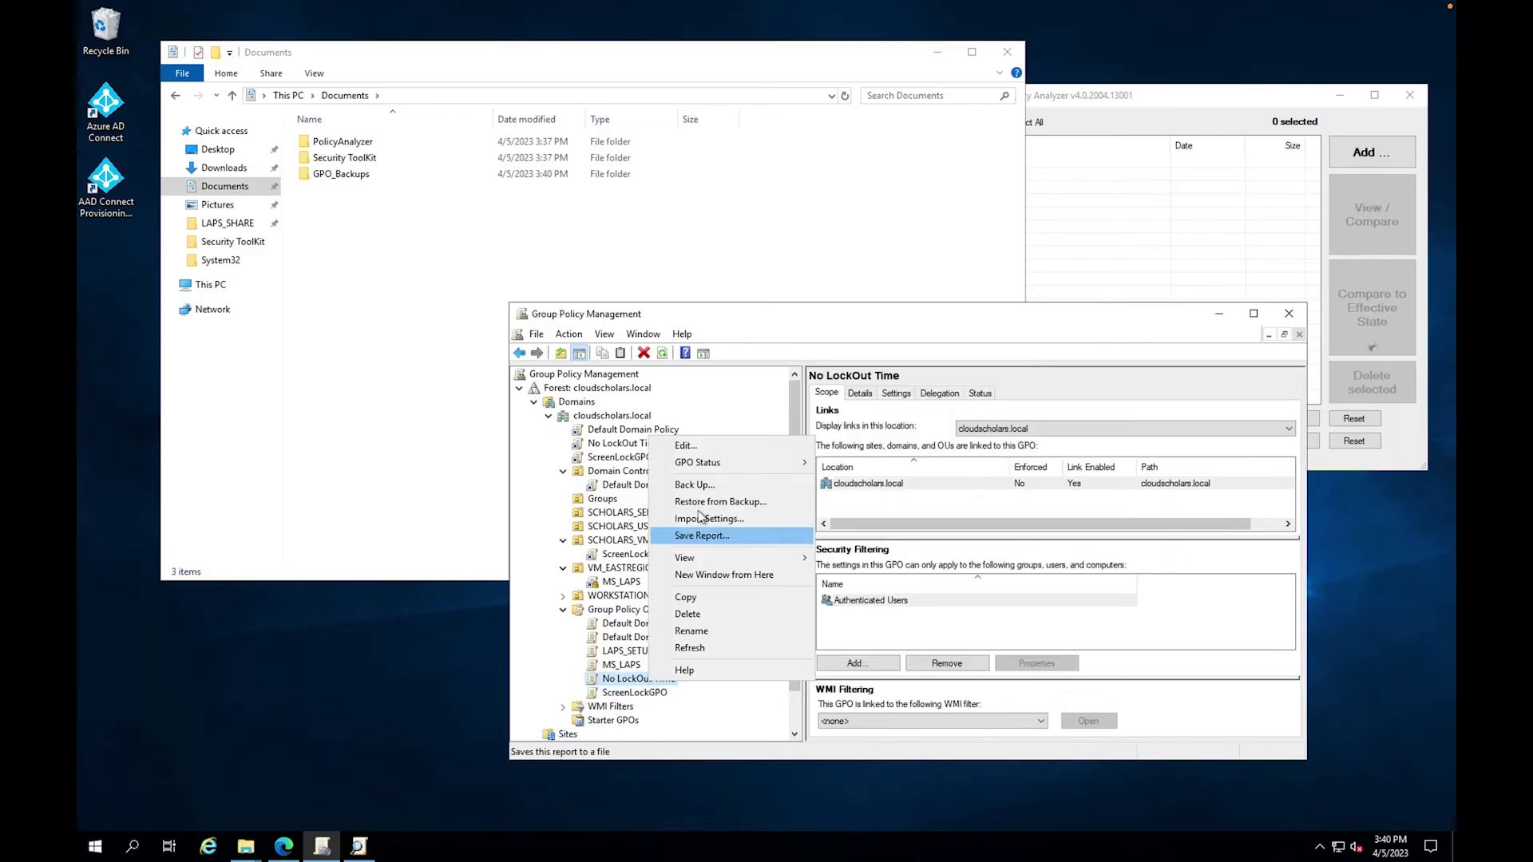
click(701, 486)
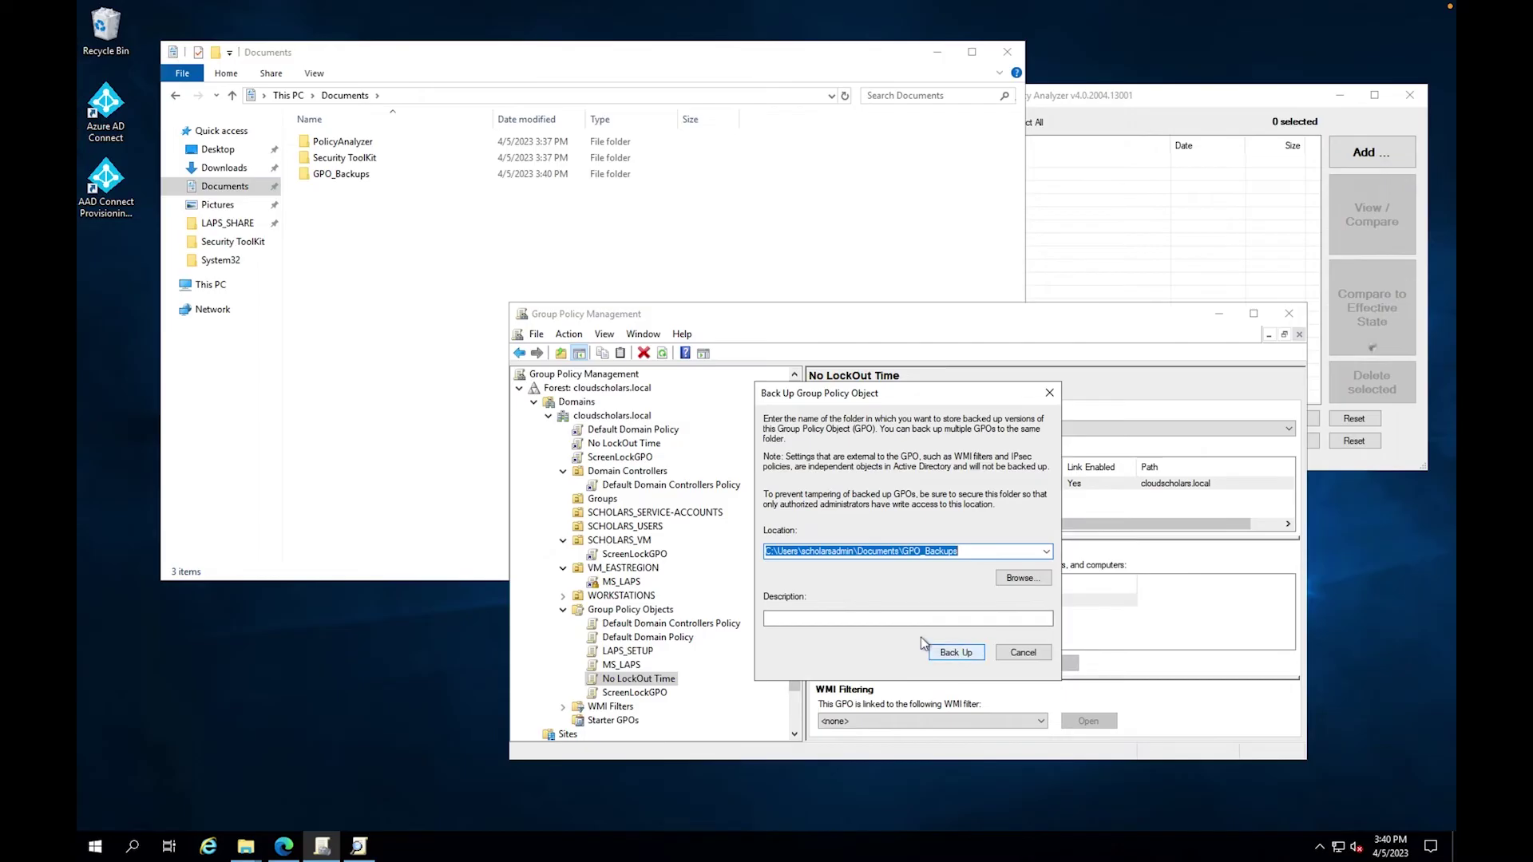
click(956, 653)
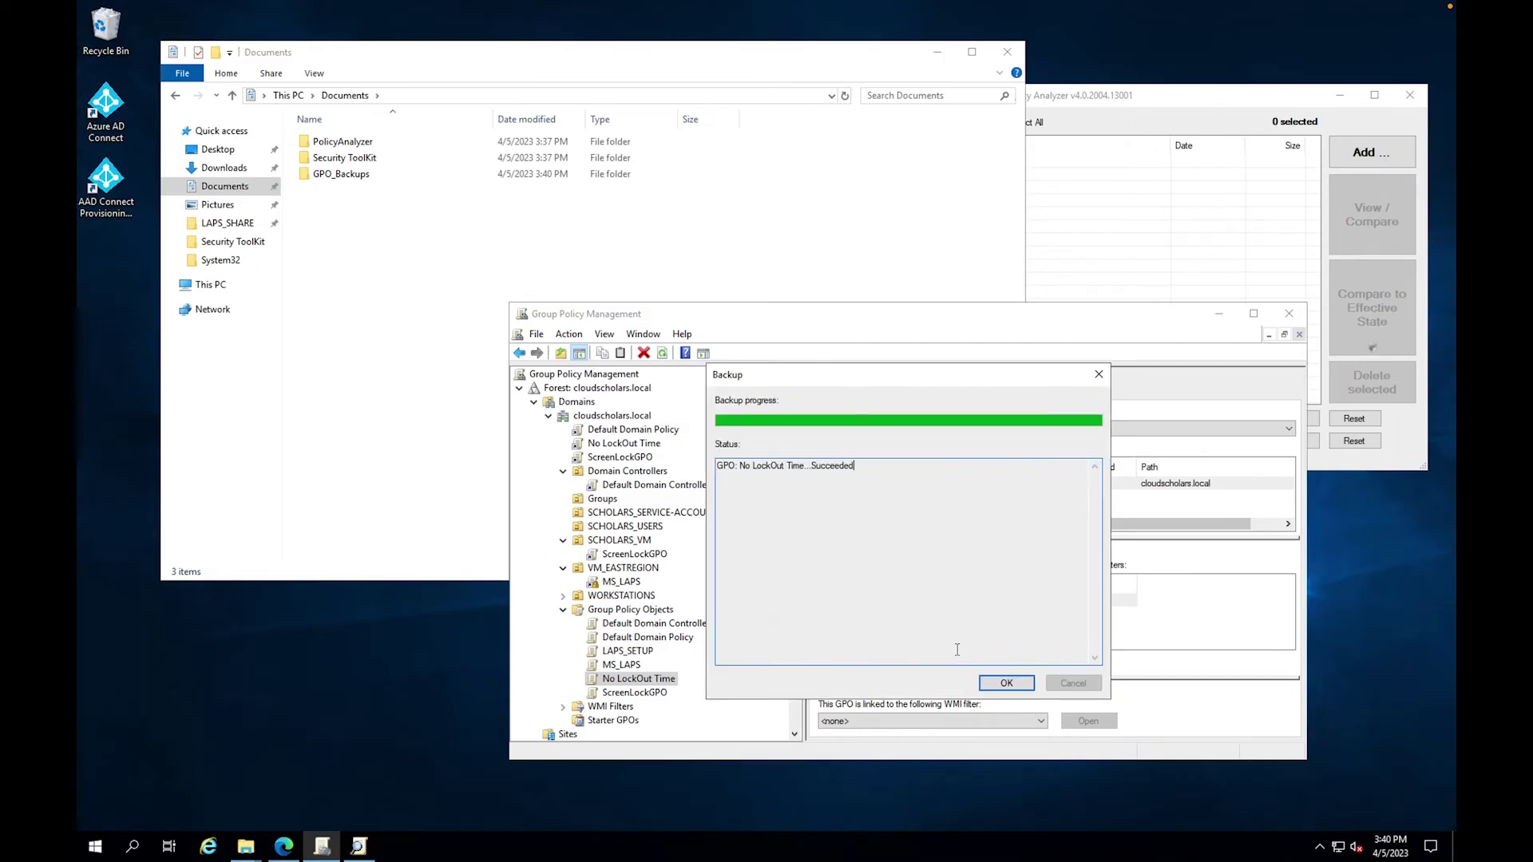
click(1004, 683)
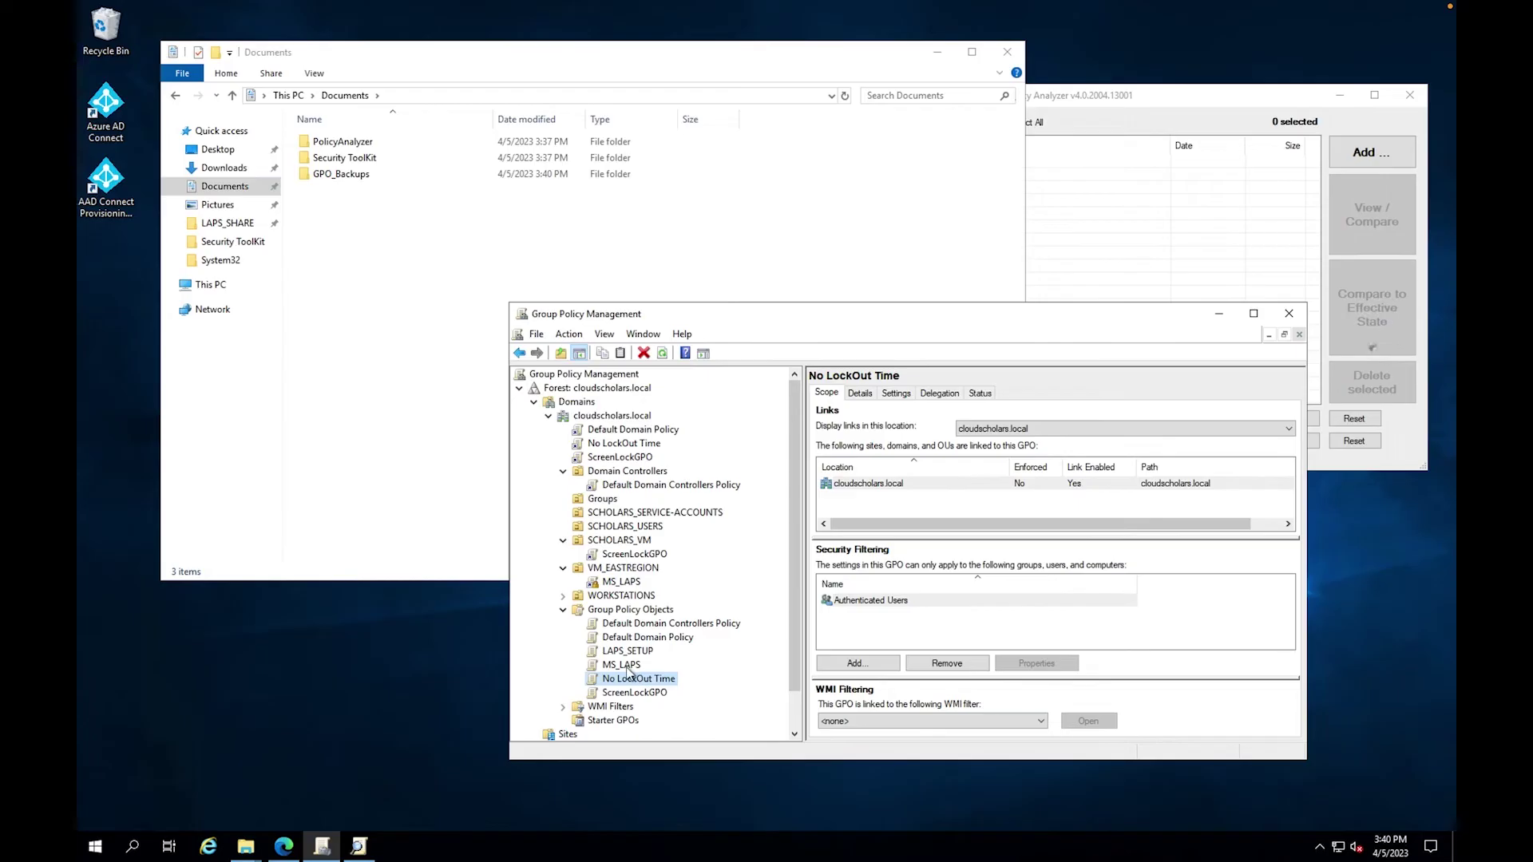
- Back up Default Domain Policy to GPO_Backups, accepting the SYSVOL permissions fix first
click(648, 638)
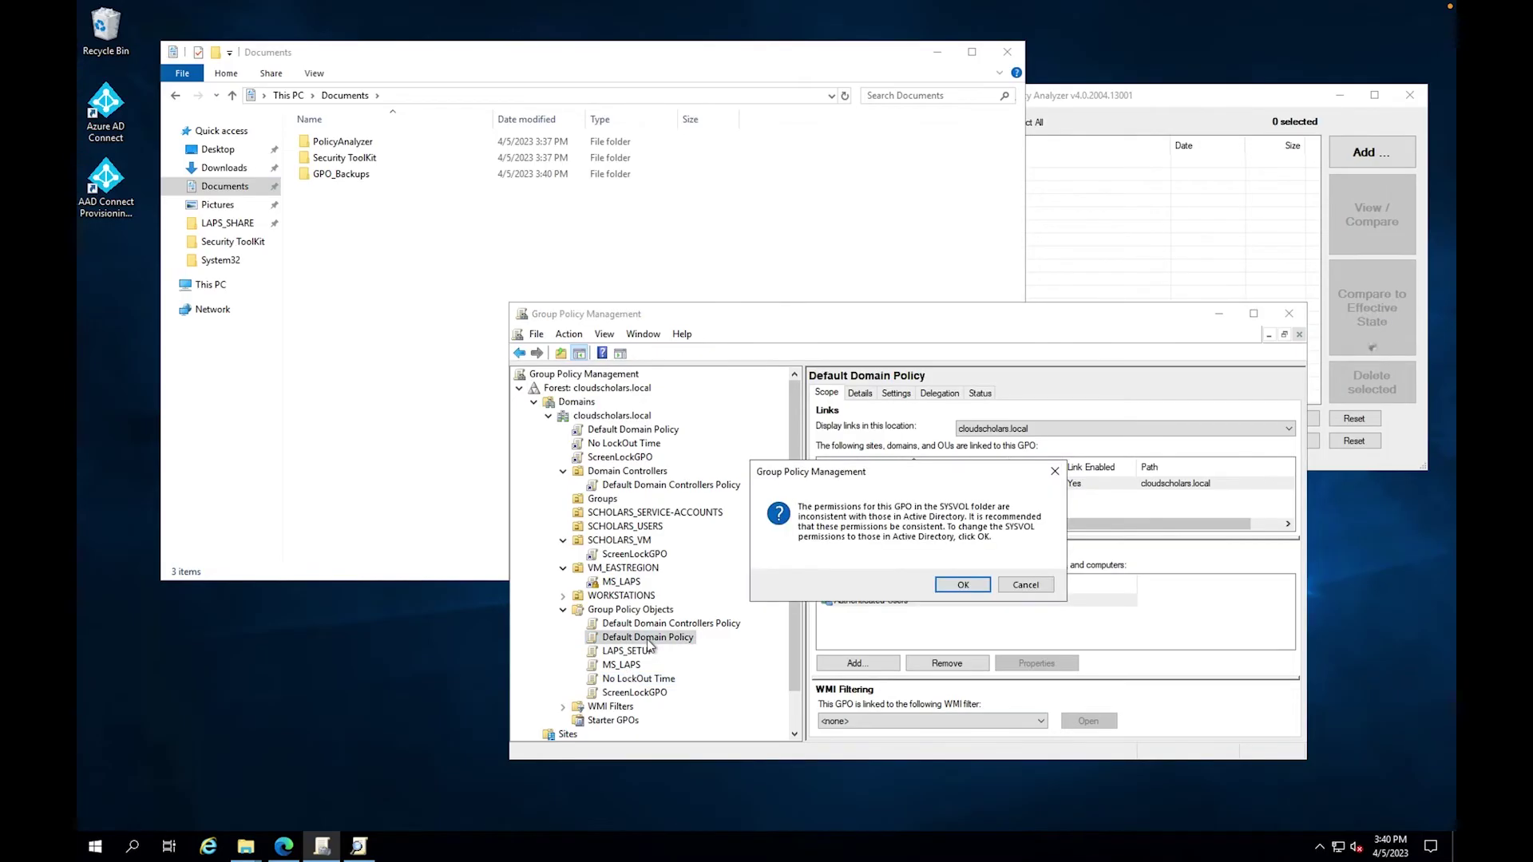
click(961, 581)
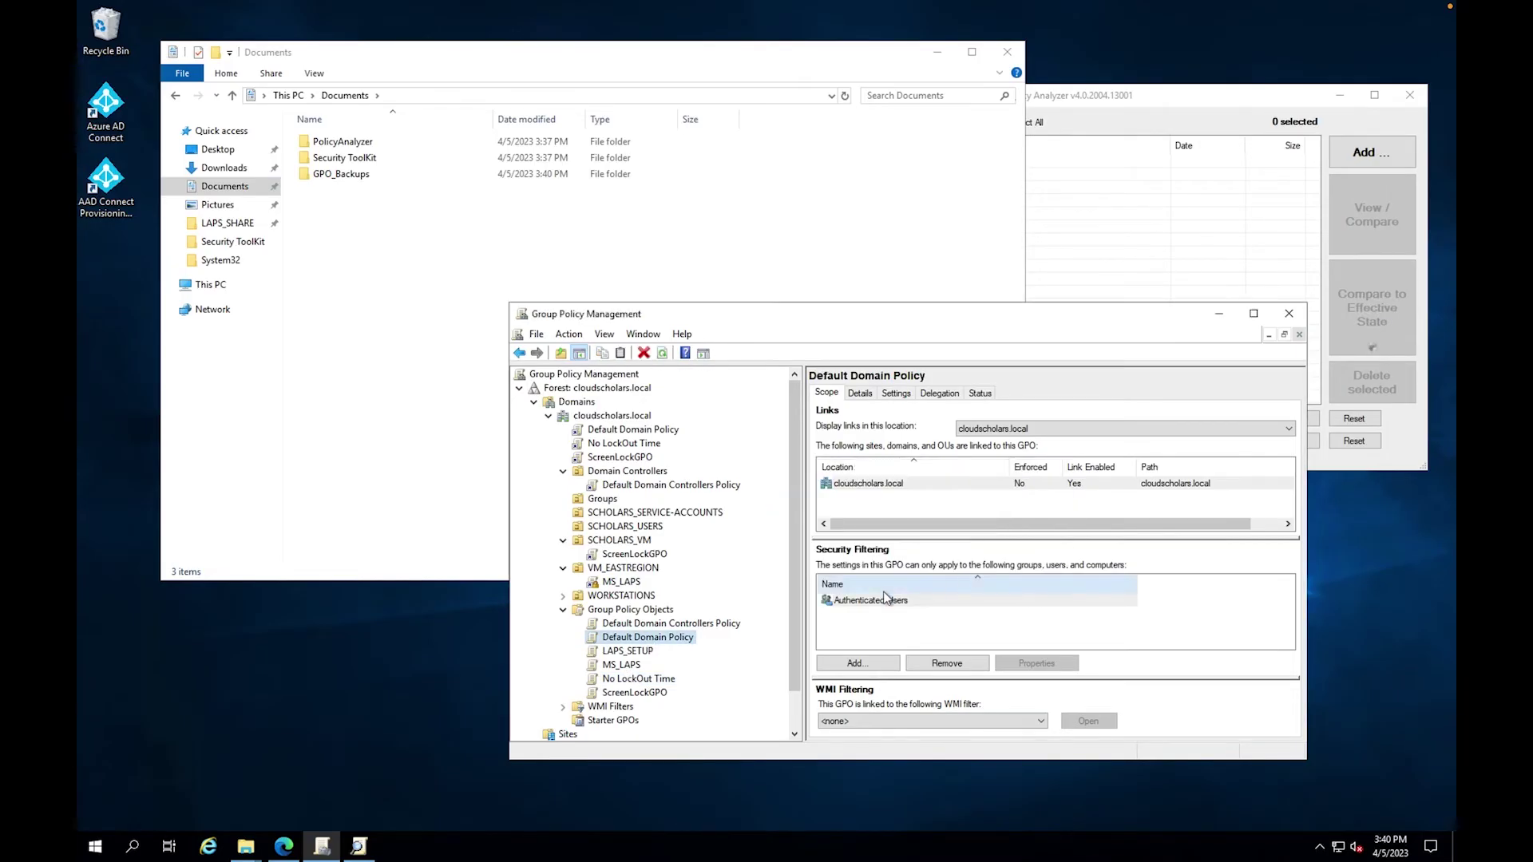
right_click(680, 639)
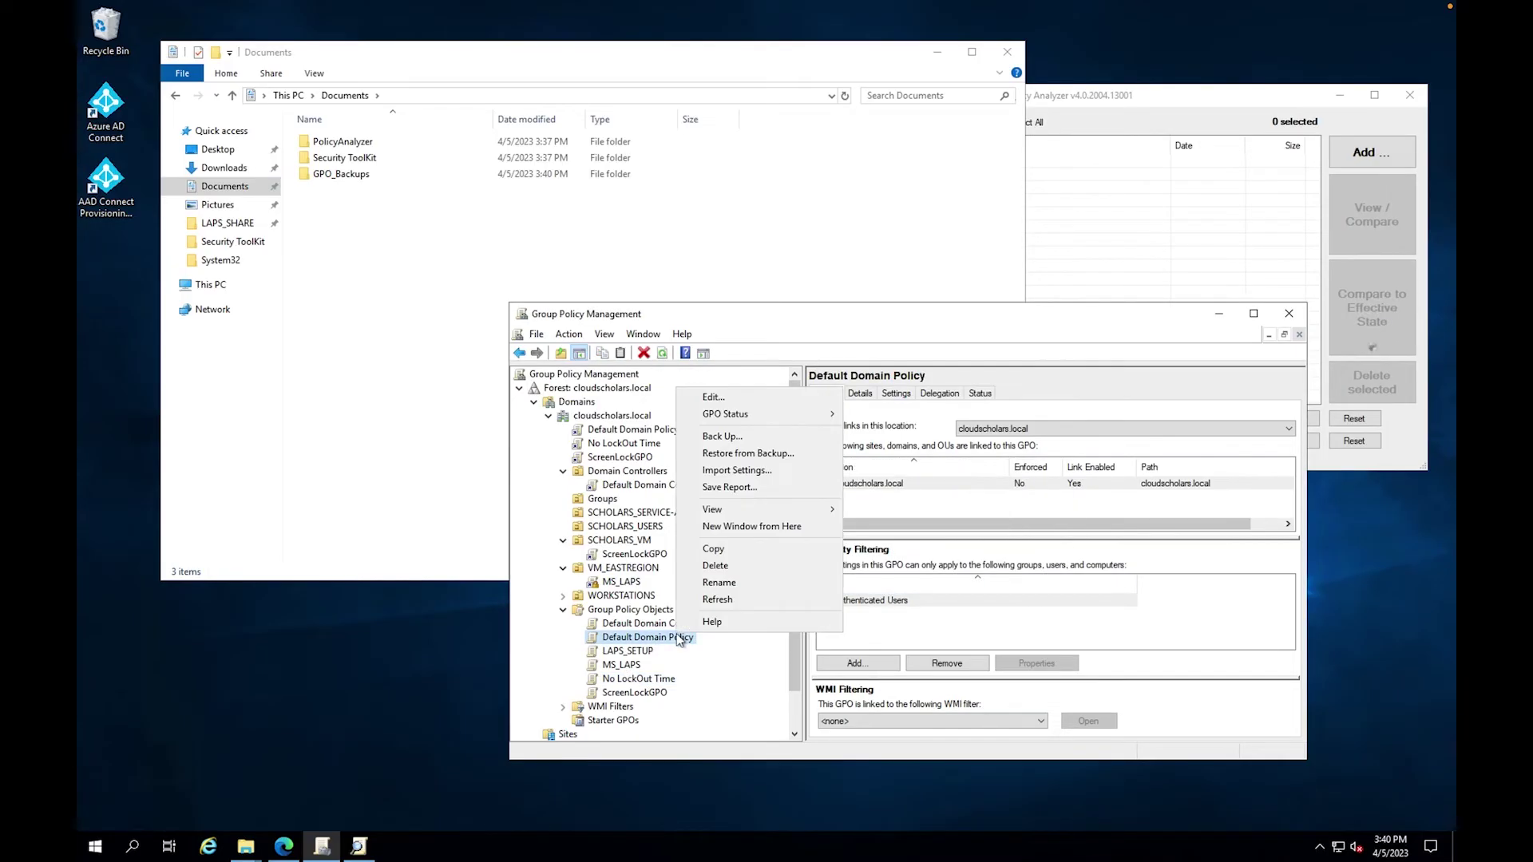
click(764, 439)
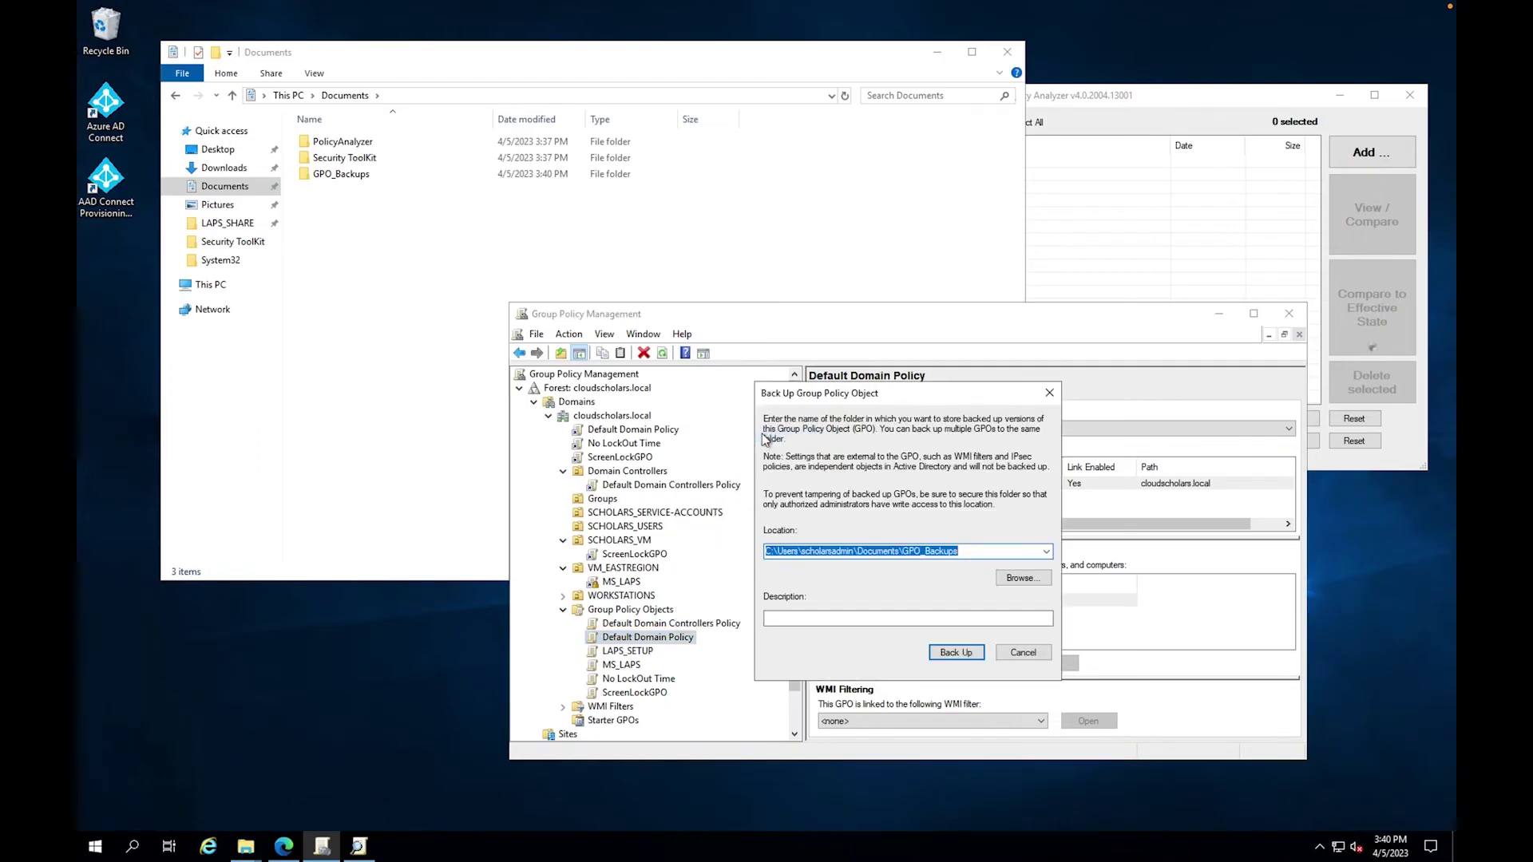
click(967, 650)
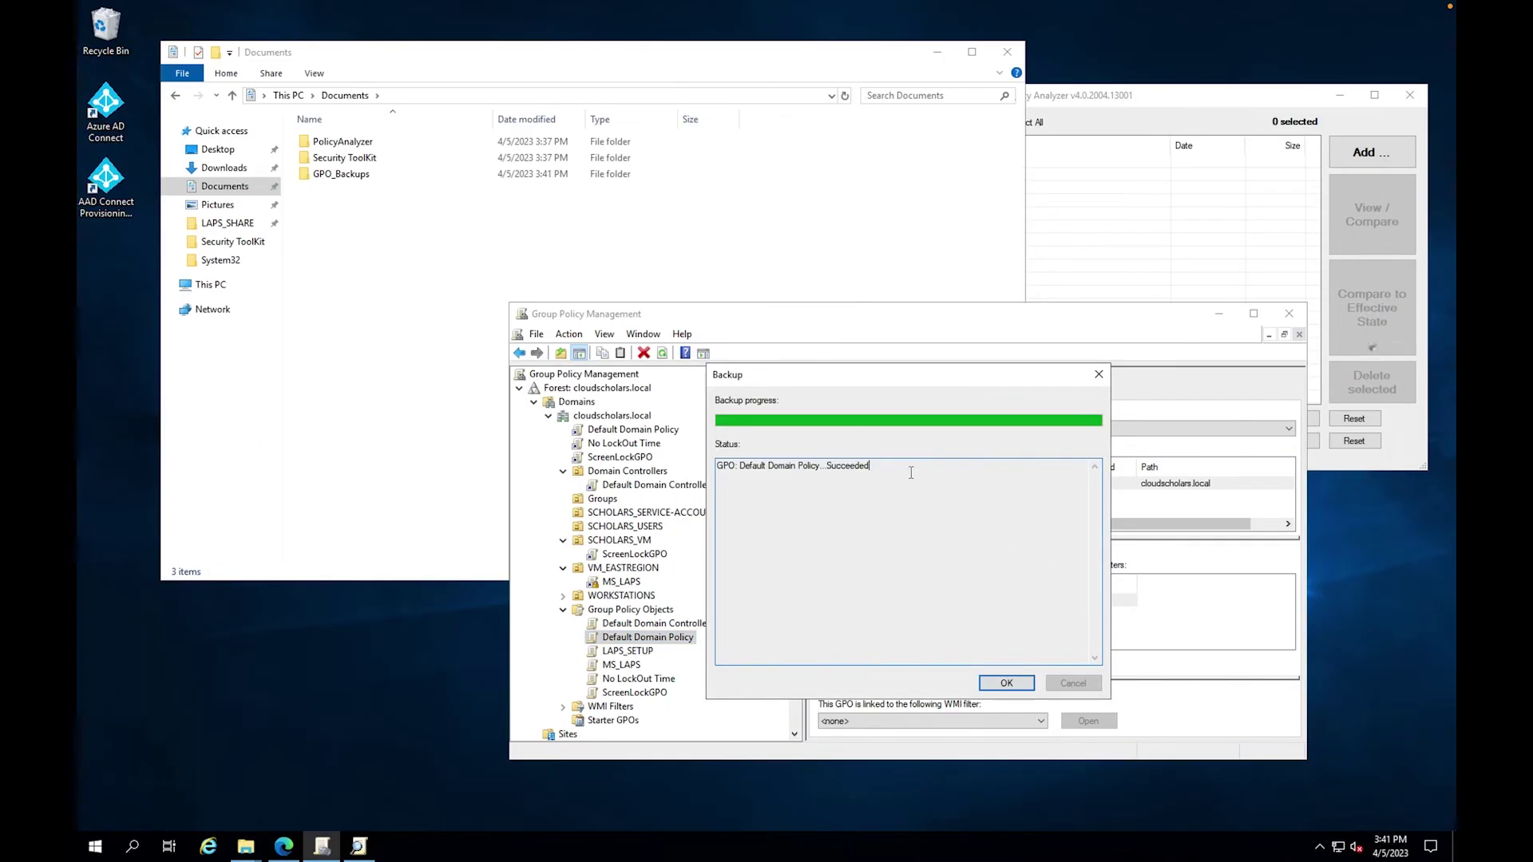
click(1002, 684)
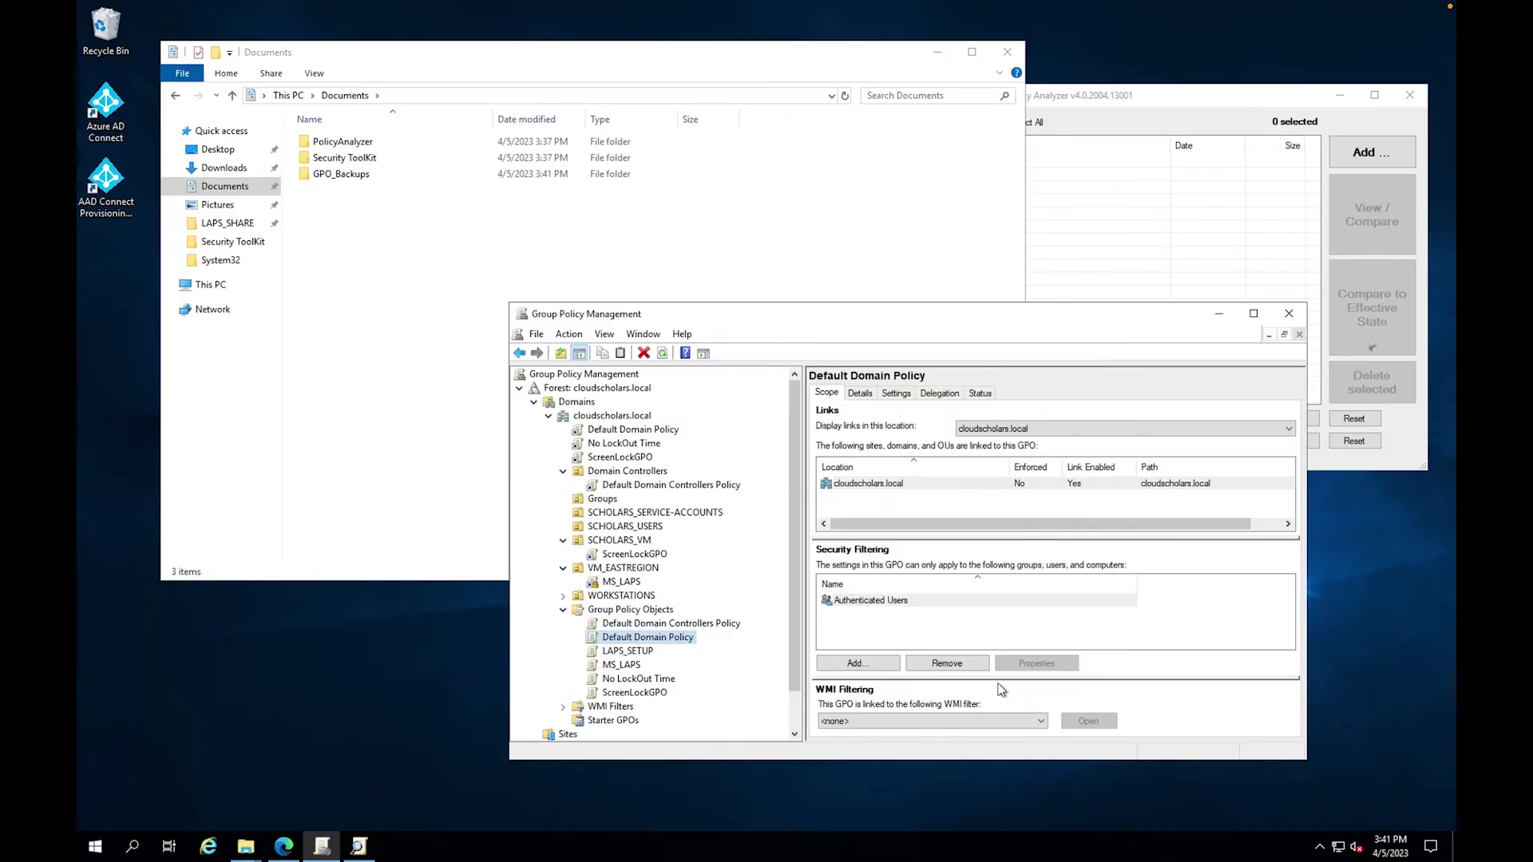
- Open GPO_Backups to see three GUID backup folders and the manifest, then bring Policy Analyzer forward
double_click(335, 174)
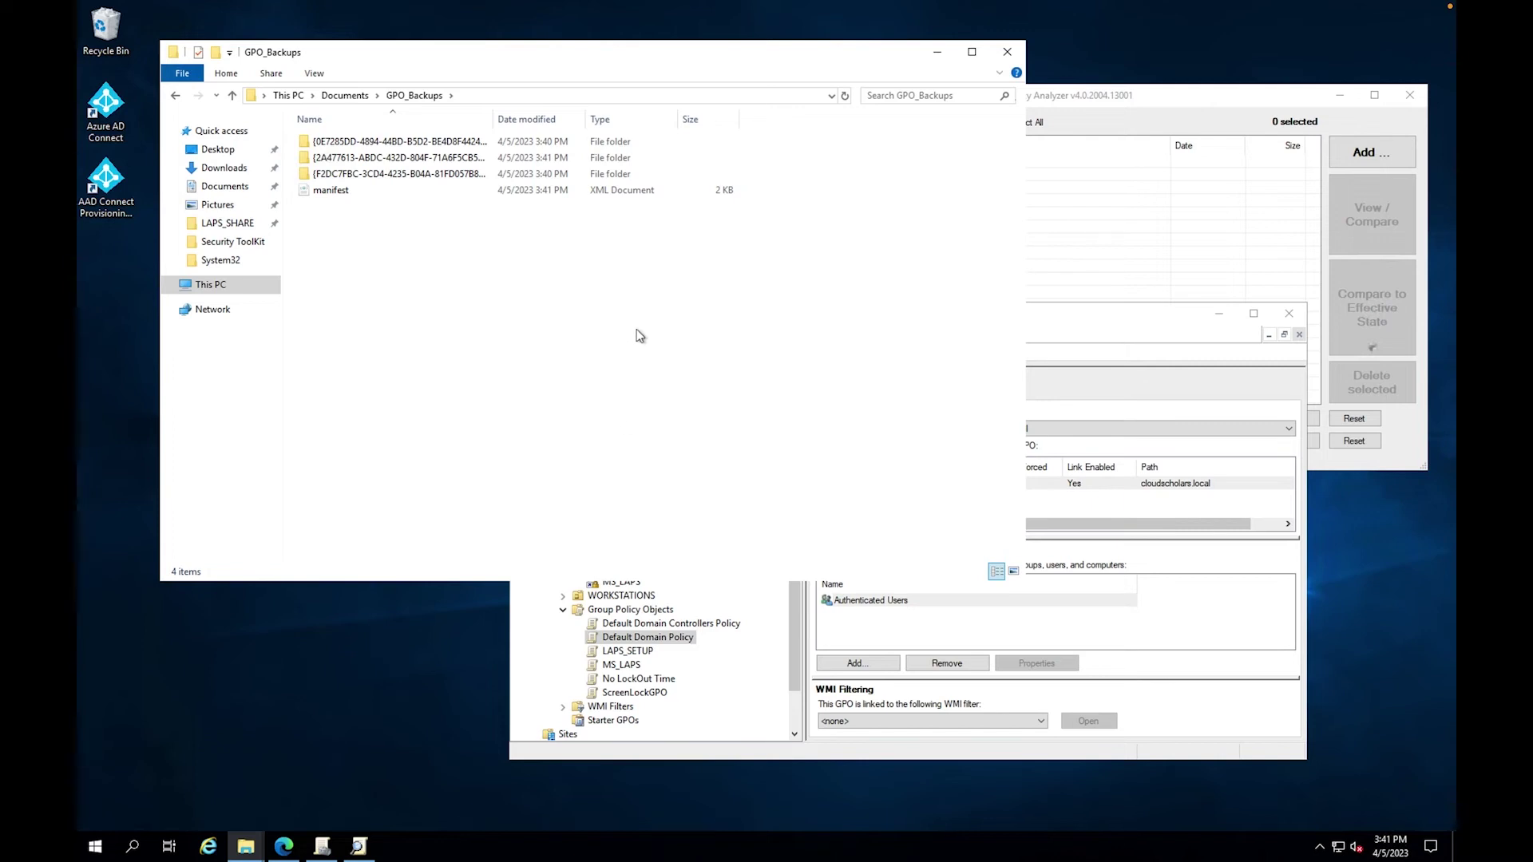
drag(1071, 99, 961, 82)
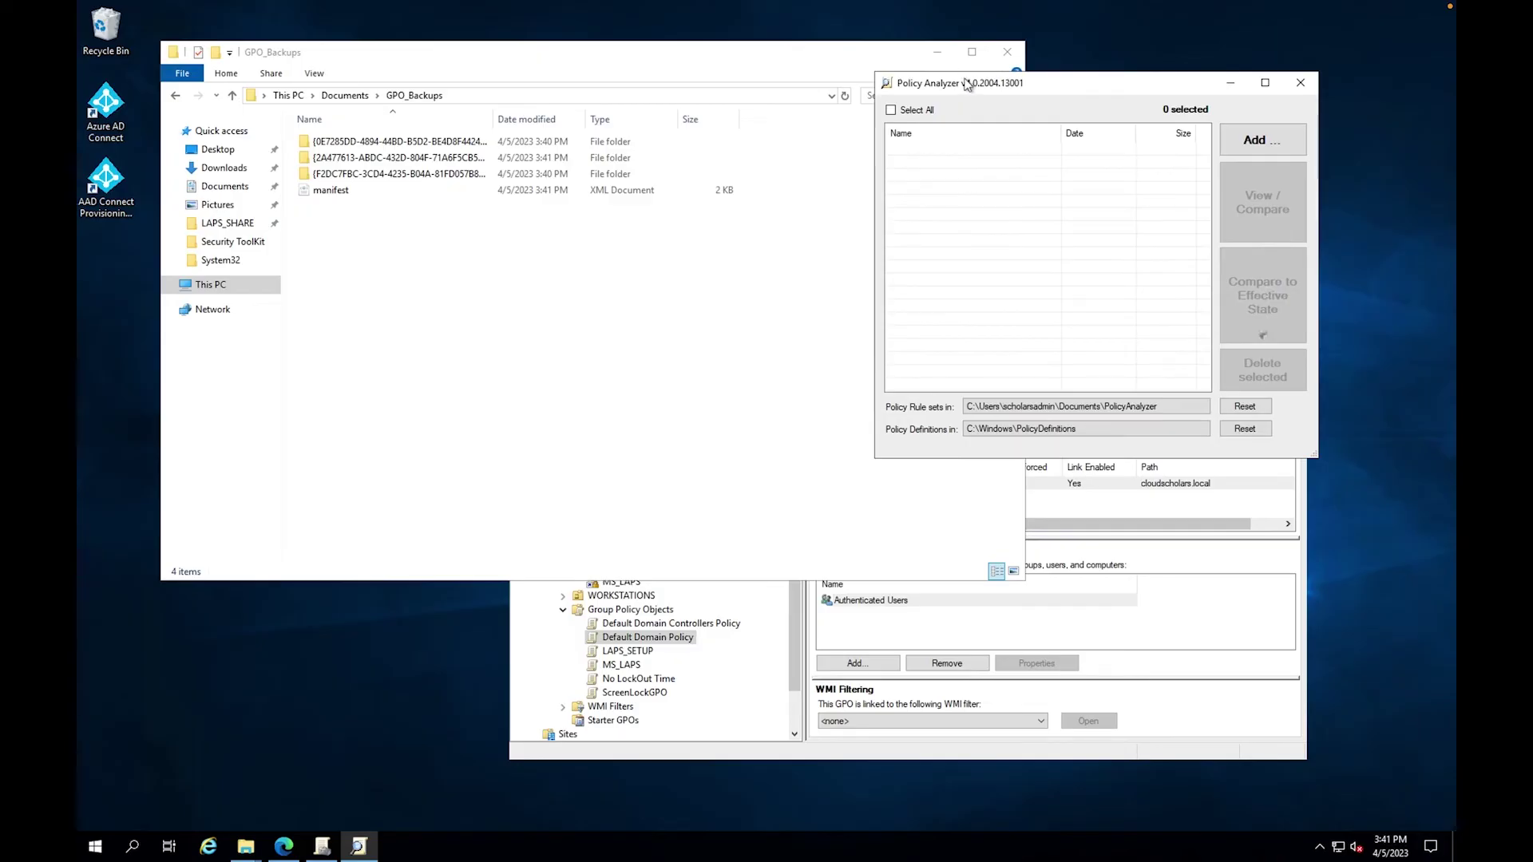
- Import the GPOs from the GPO_Backups folder and save them as the myGPO rule set
click(1254, 142)
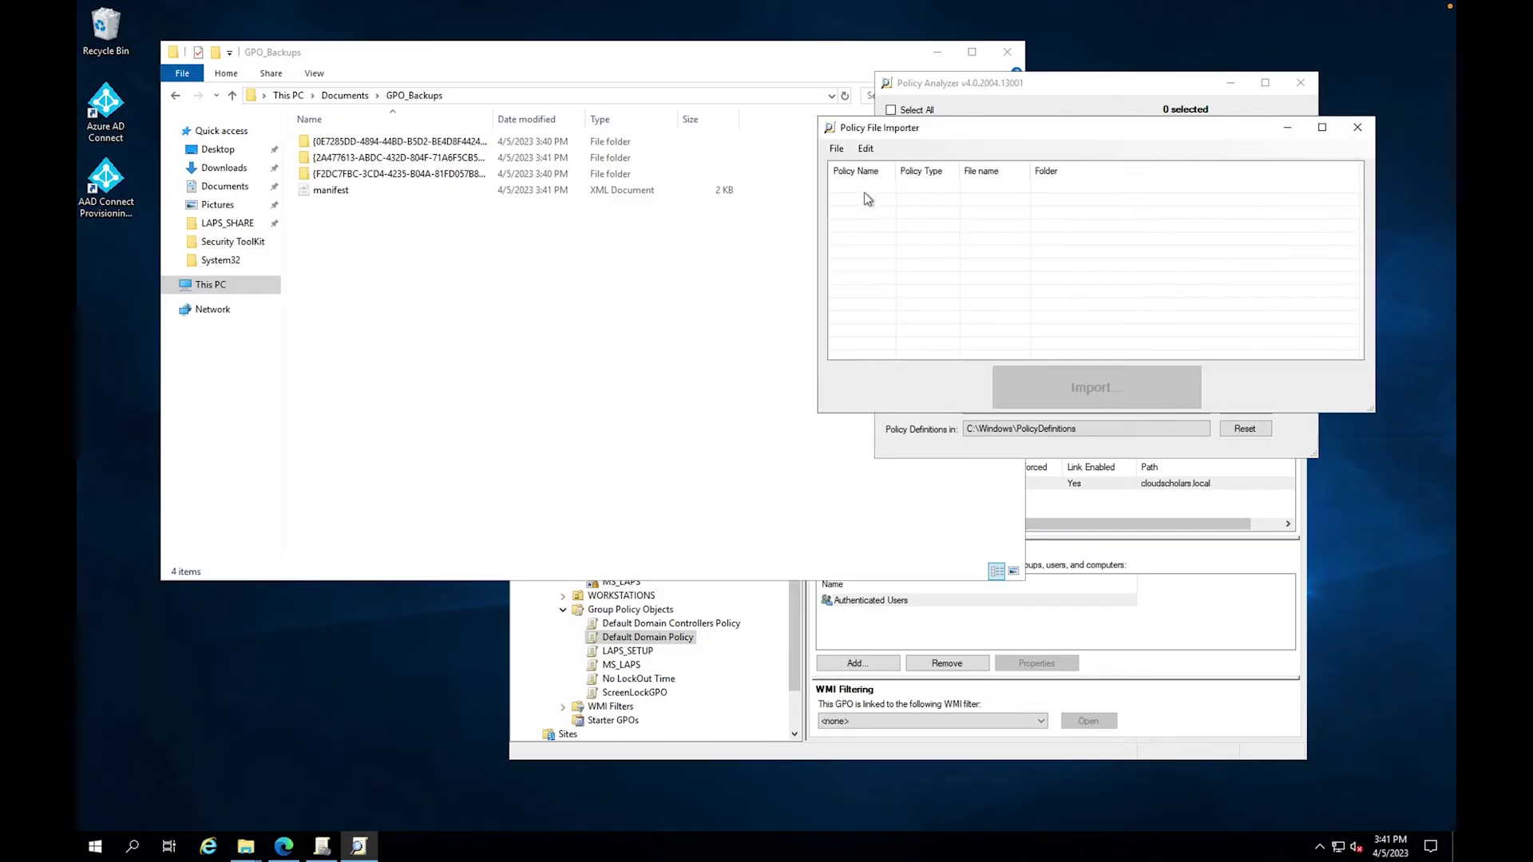
click(836, 149)
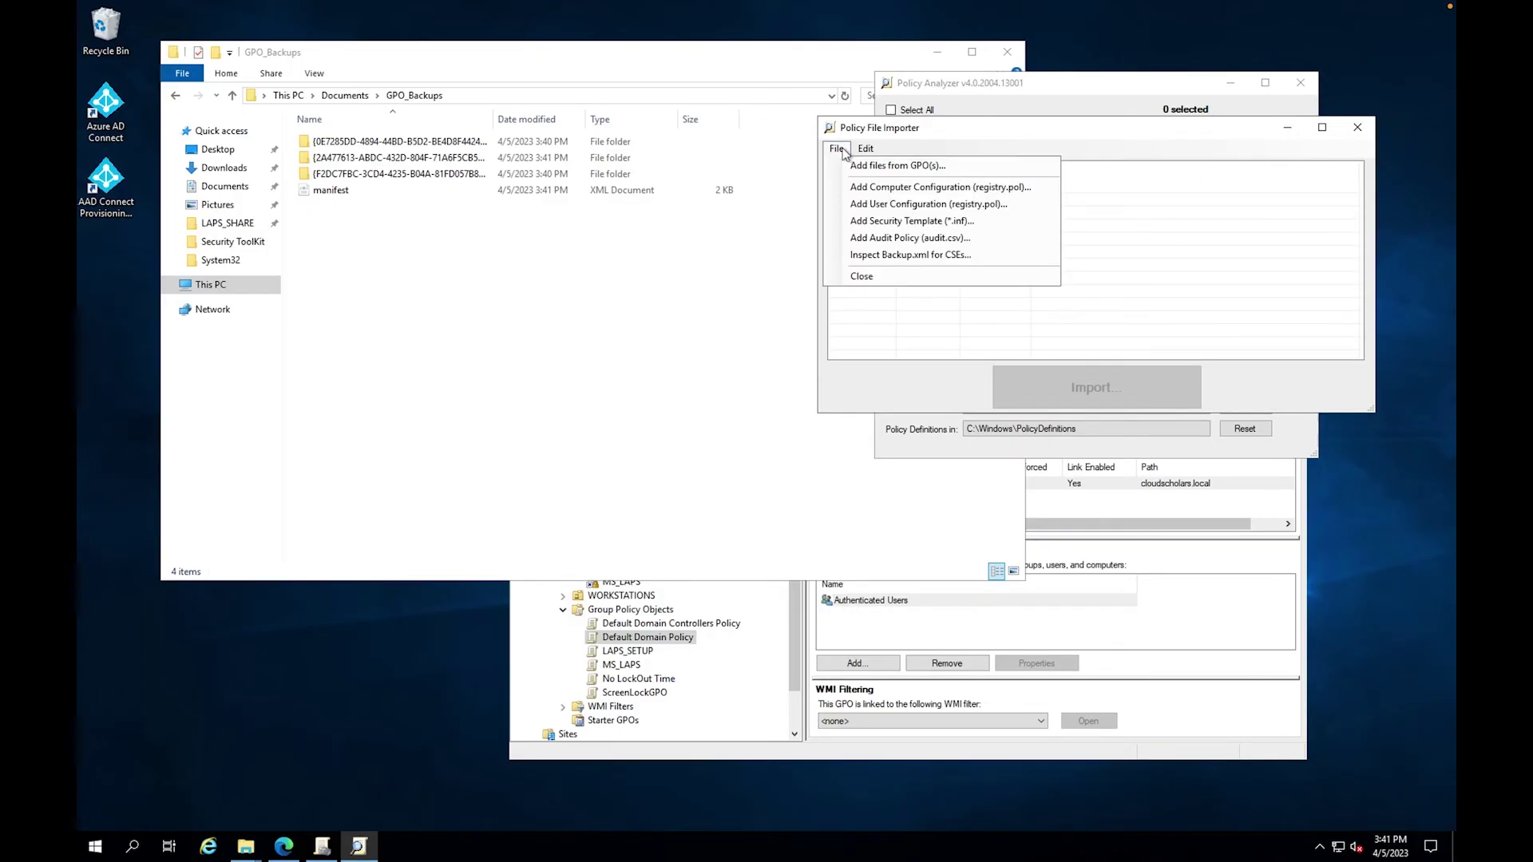
click(882, 166)
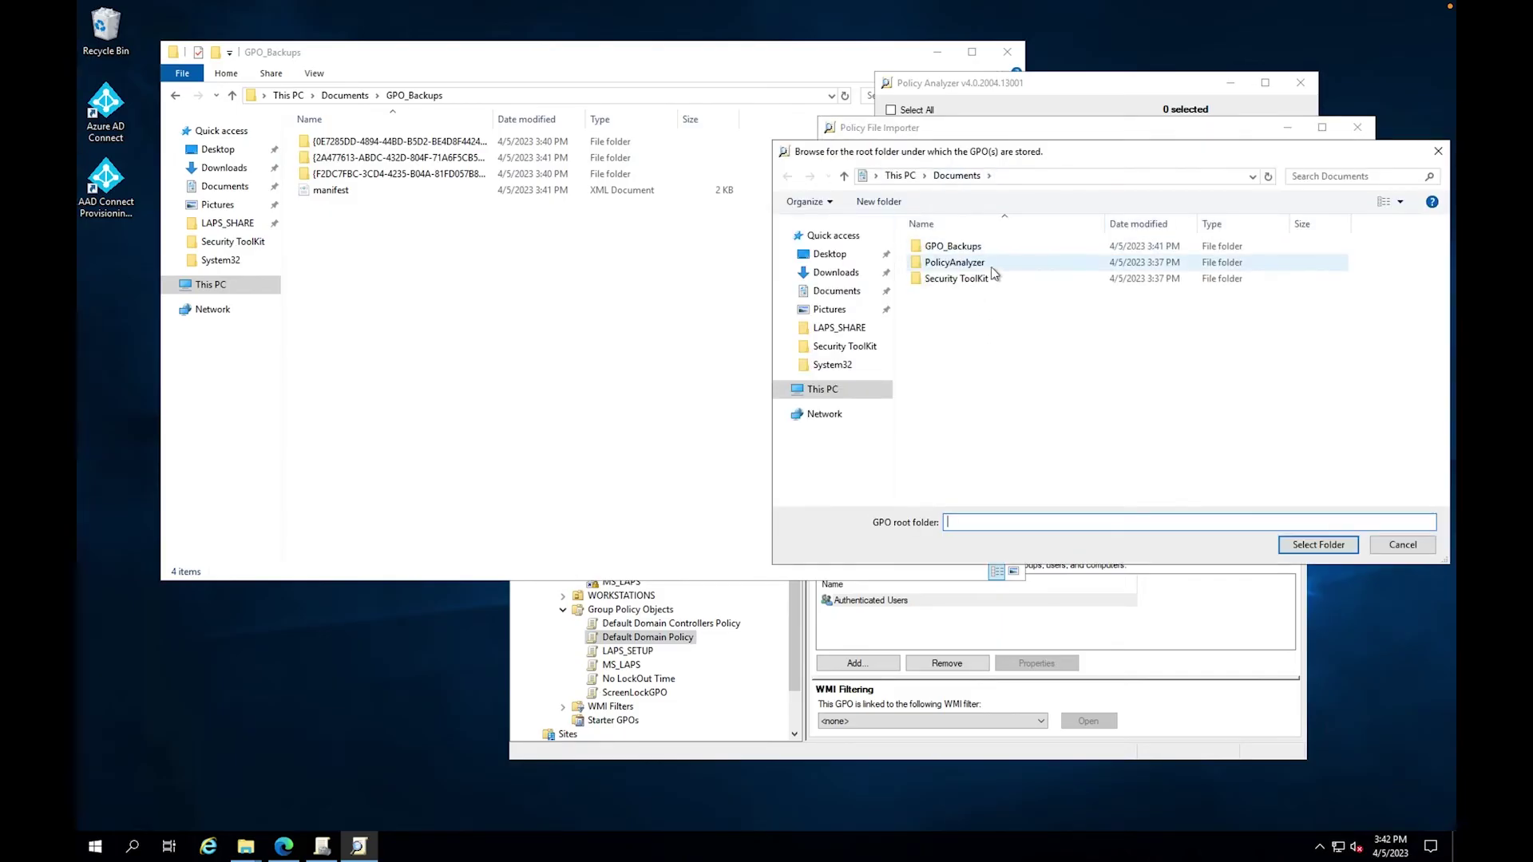
double_click(951, 250)
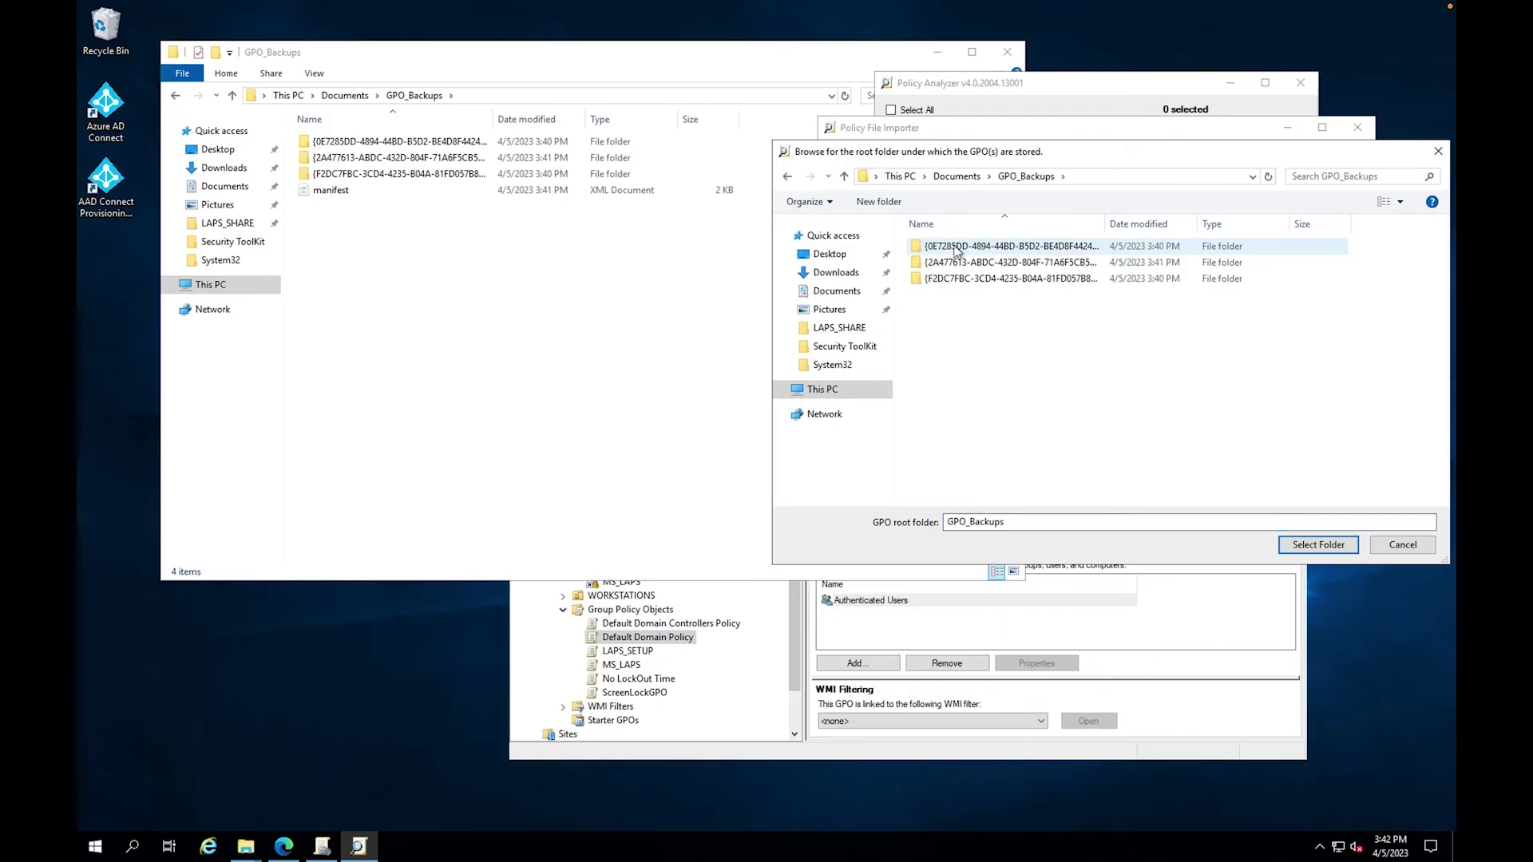
click(1311, 546)
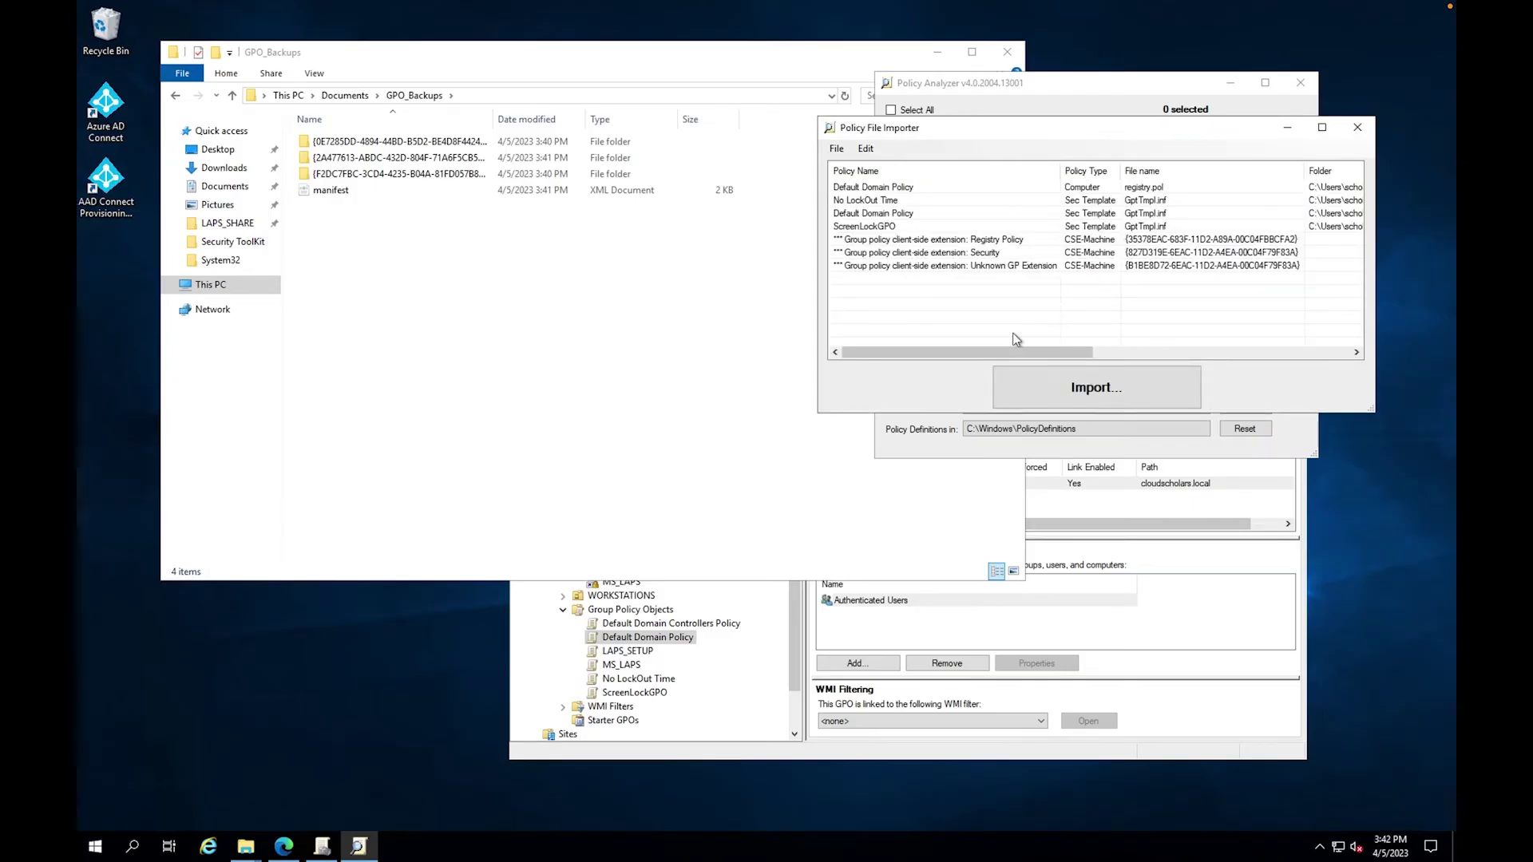
click(1087, 383)
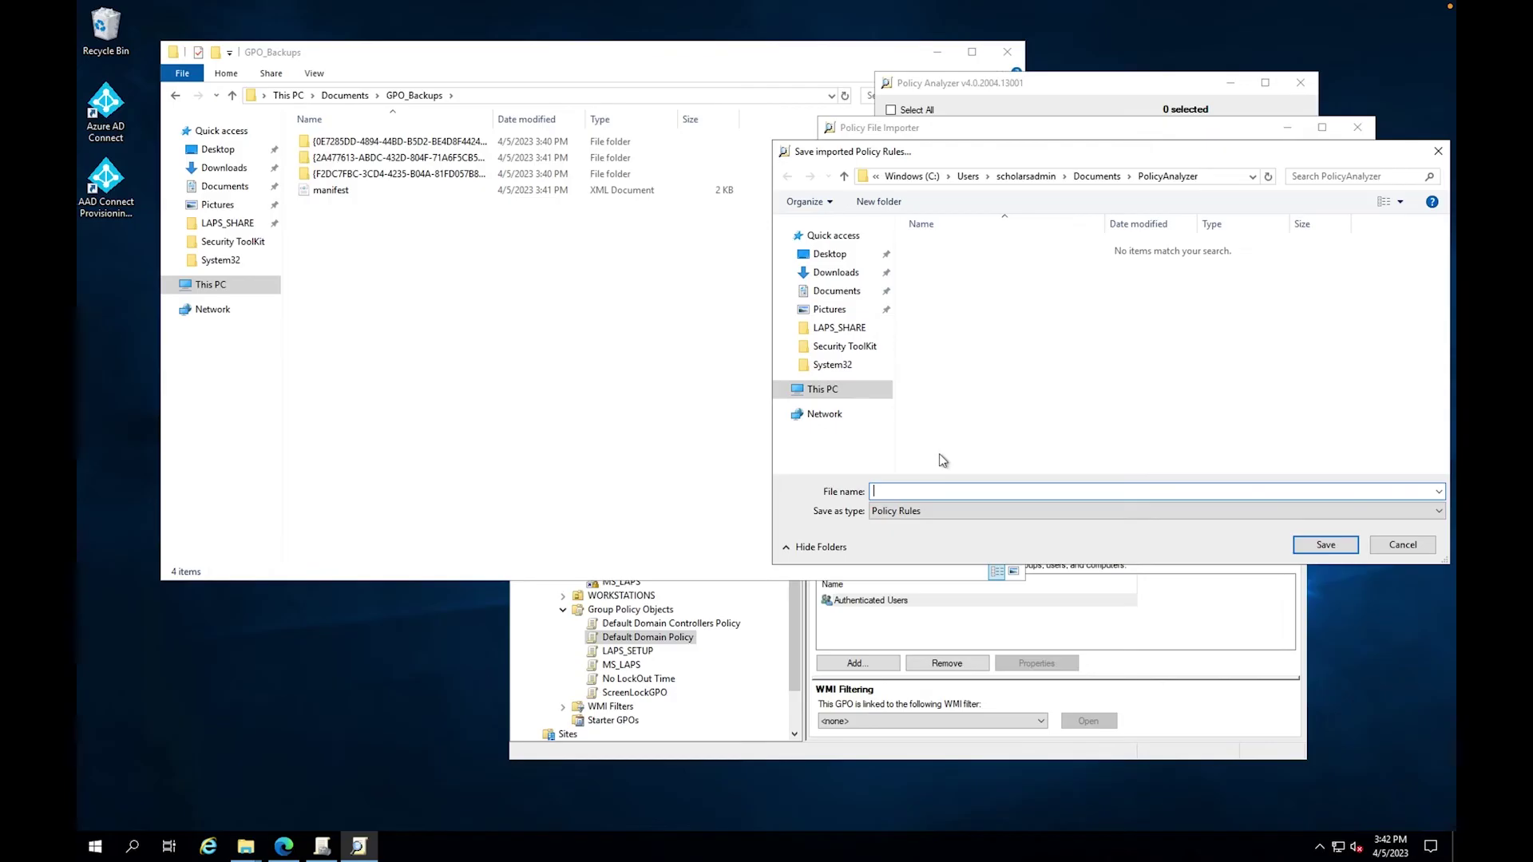
text(myGPO)
click(1326, 545)
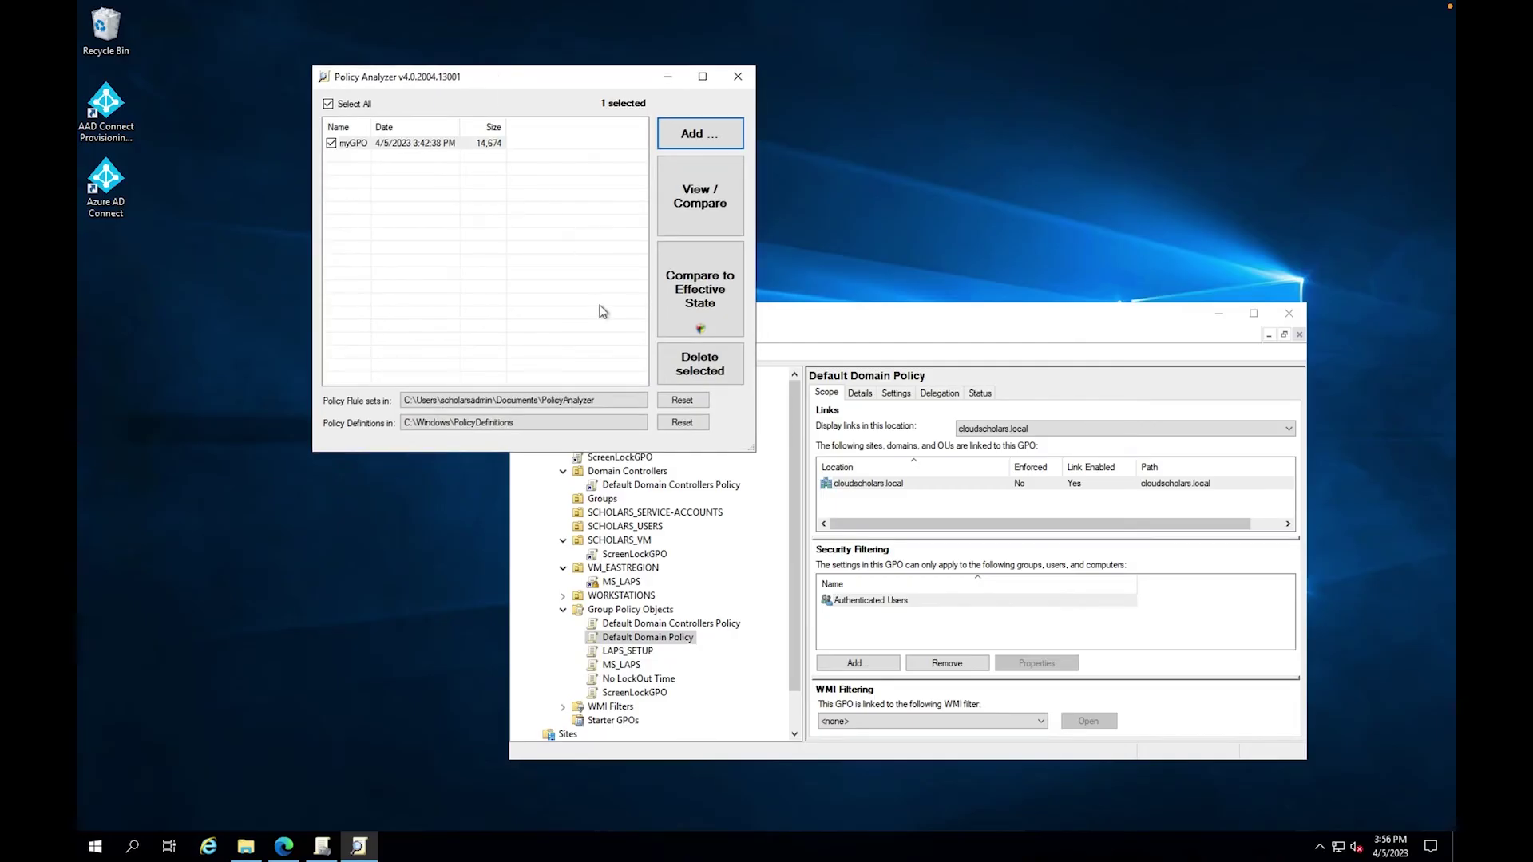
- View myGPO in a maximized Policy Viewer and select the InactivityTimeoutSecs conflict (300 vs 600 seconds)
click(697, 204)
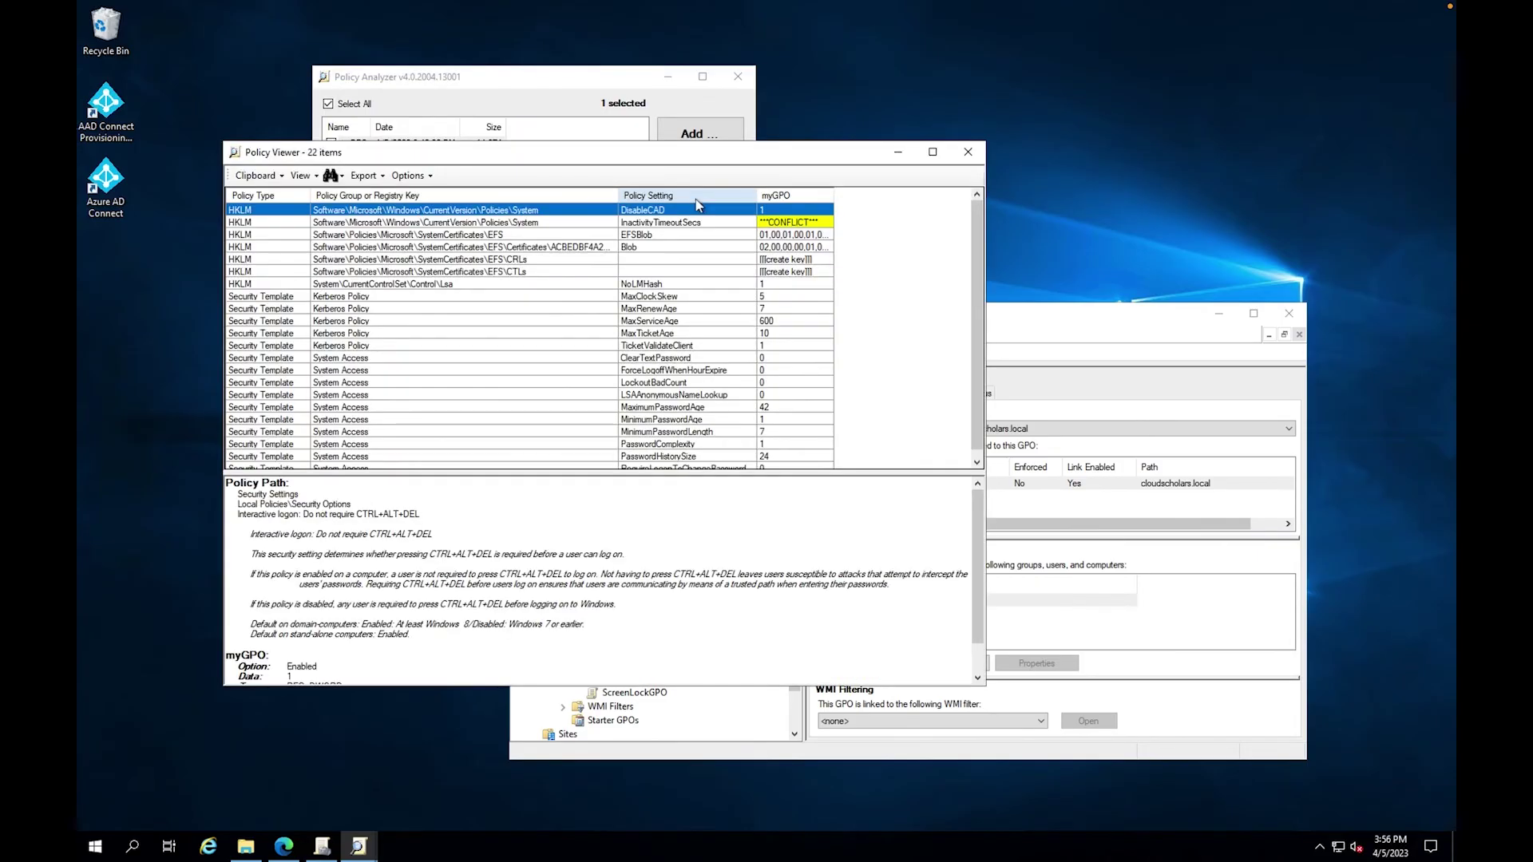
click(931, 153)
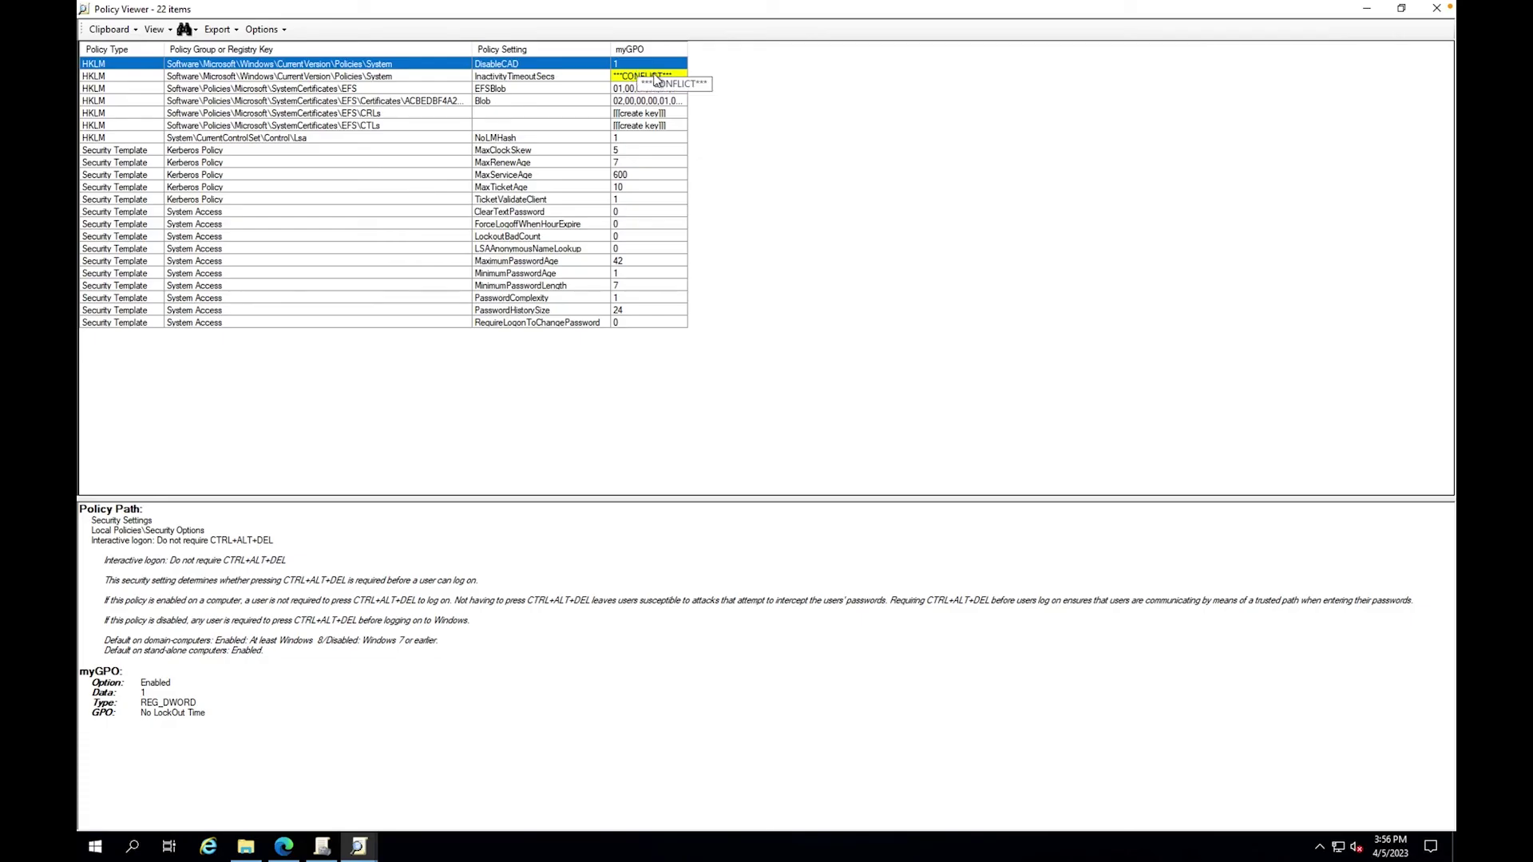
click(588, 77)
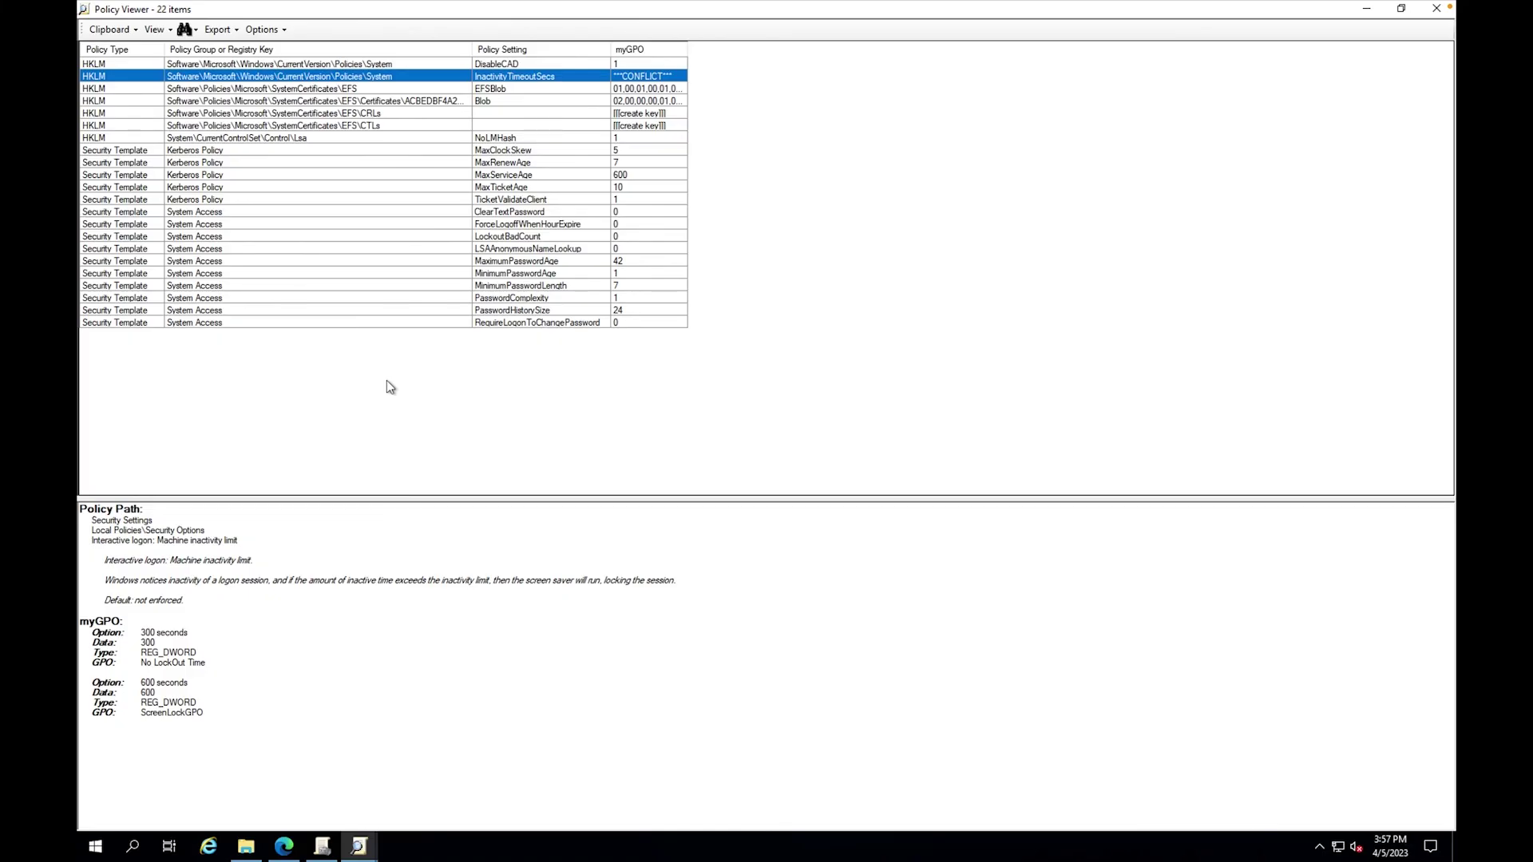
- Inspect the MaxRenewAge and EFSBlob setting details, then step down through the following settings
click(475, 167)
click(580, 90)
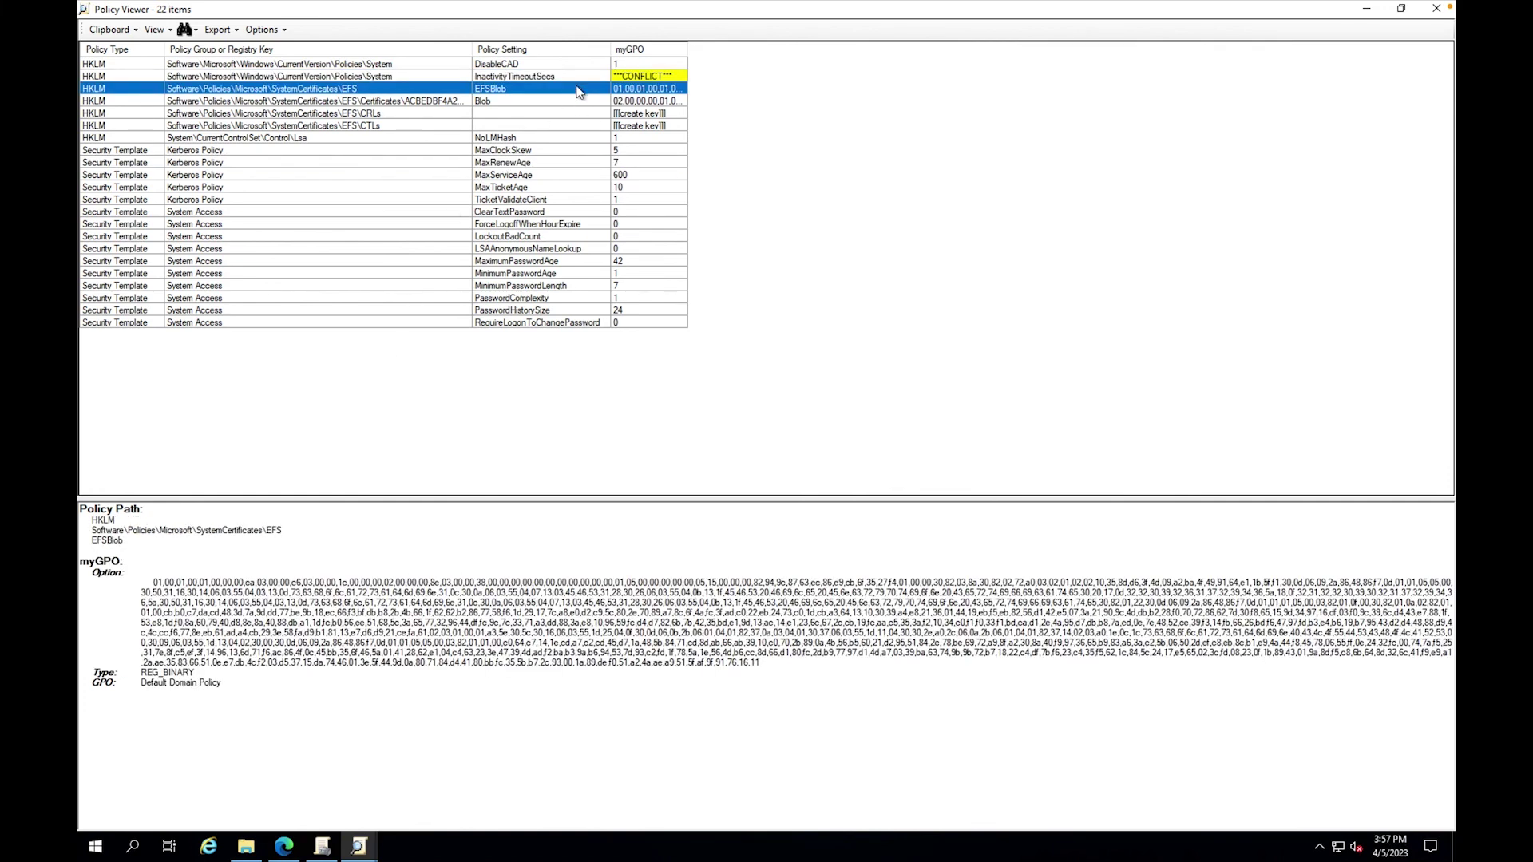
key(Down)
key(Down)
key(Down)
key(Down)
key(Down)
key(Down)
key(Down)
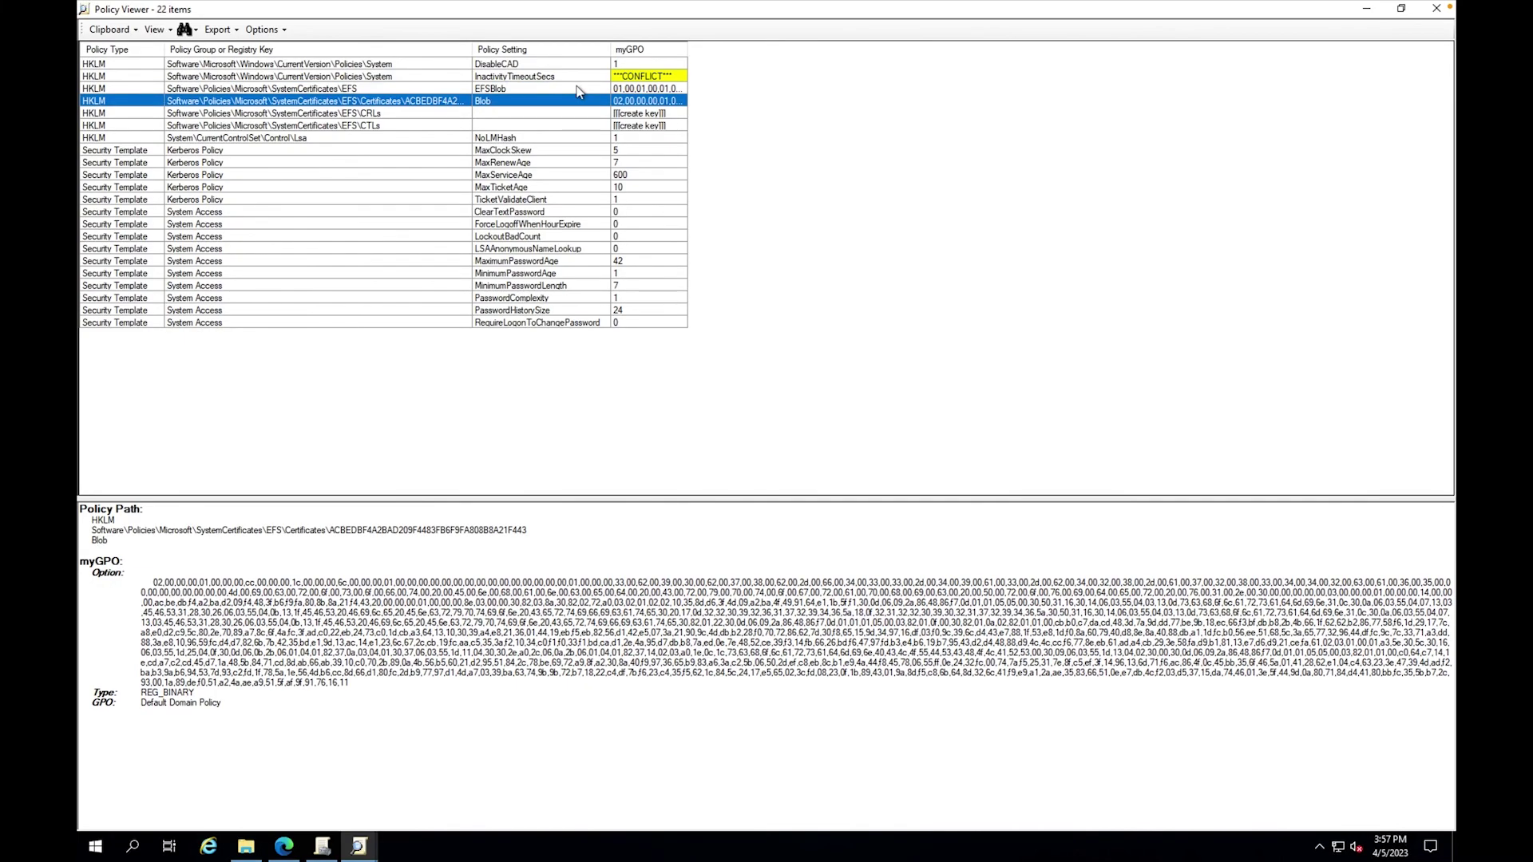